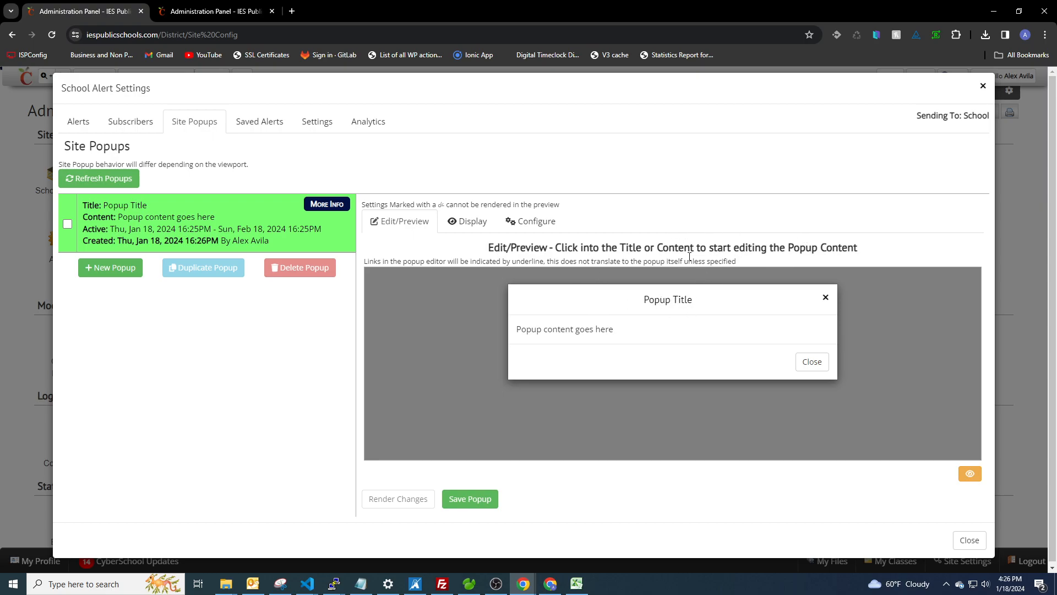
# Step: Change the popup's display type to a full-width banner and render the change in the preview
pyautogui.click(455, 223)
pyautogui.scroll(-1, 683, 135)
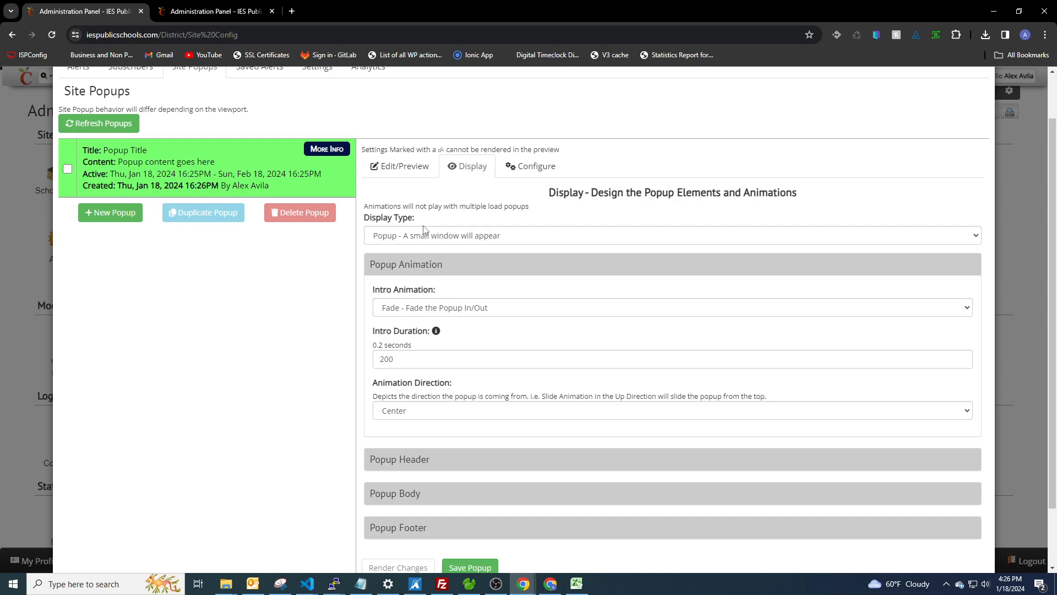
pyautogui.click(479, 236)
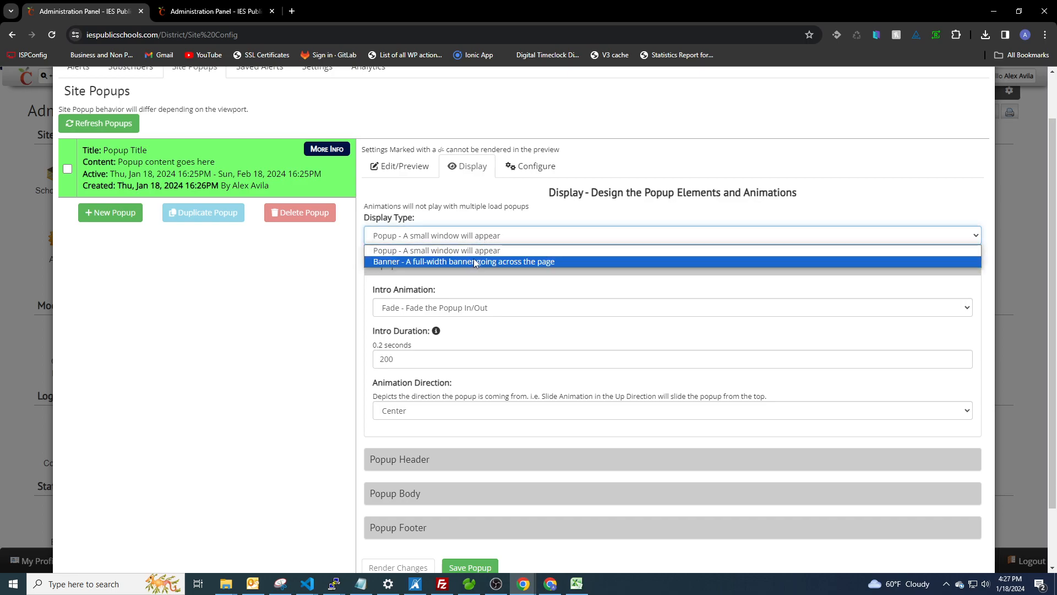
pyautogui.click(444, 262)
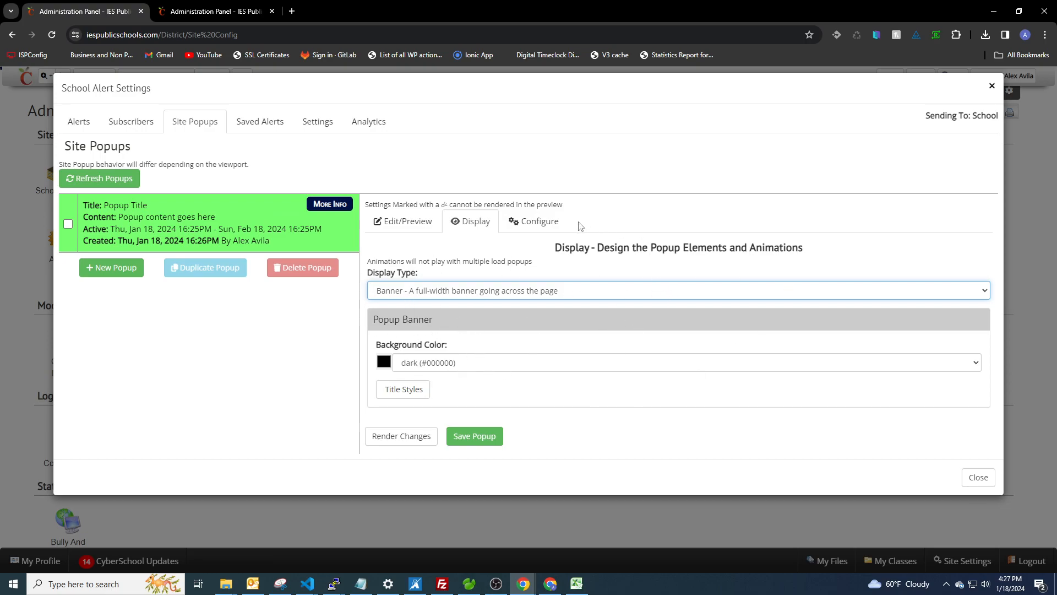
pyautogui.click(537, 221)
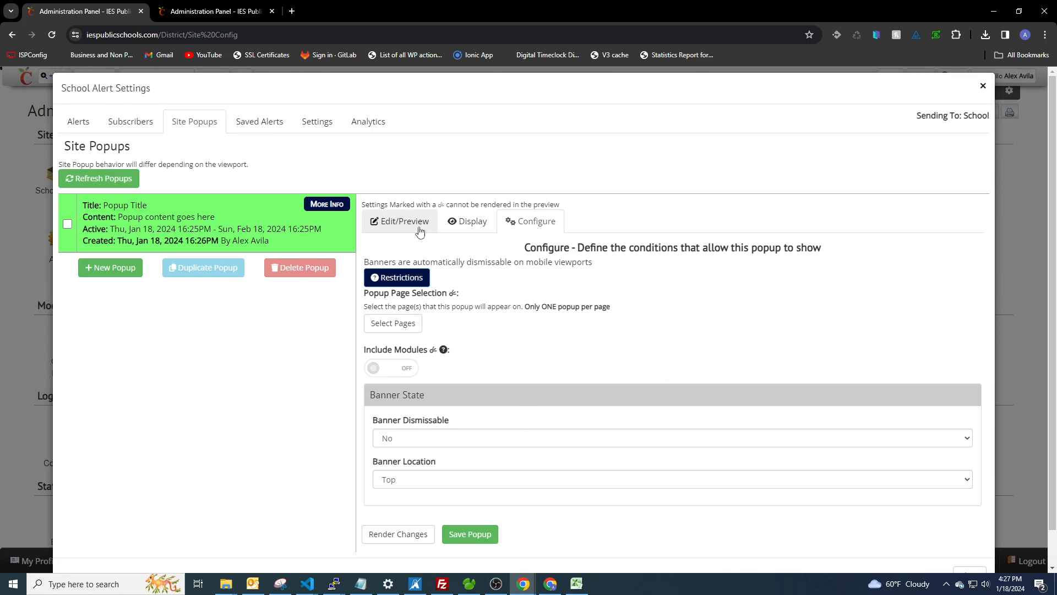
pyautogui.click(417, 225)
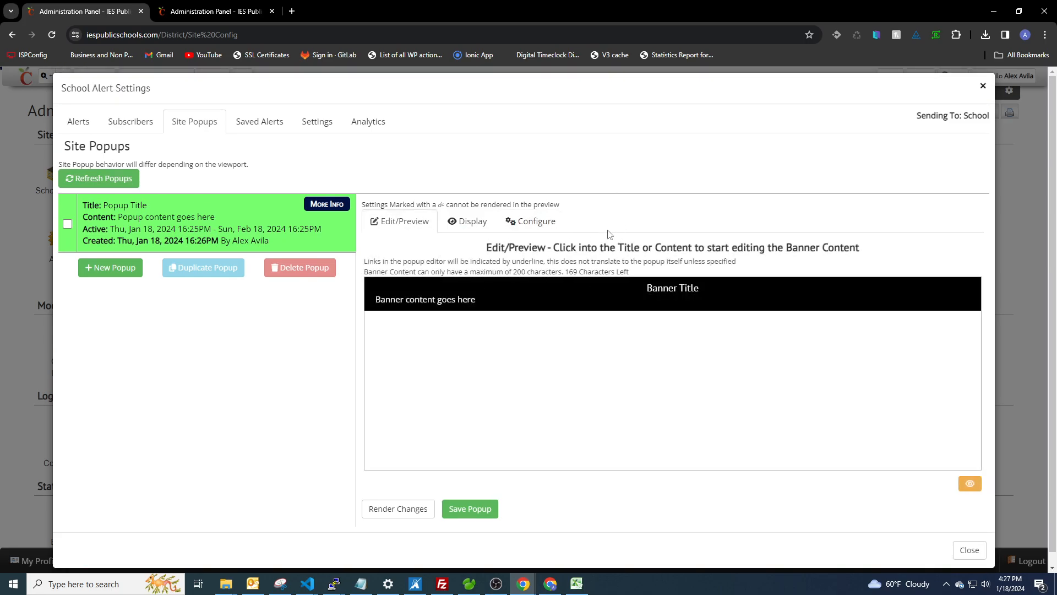
pyautogui.click(398, 508)
# Step: Examine the editable banner title and content, the content's formatting options and its character limit
pyautogui.click(713, 286)
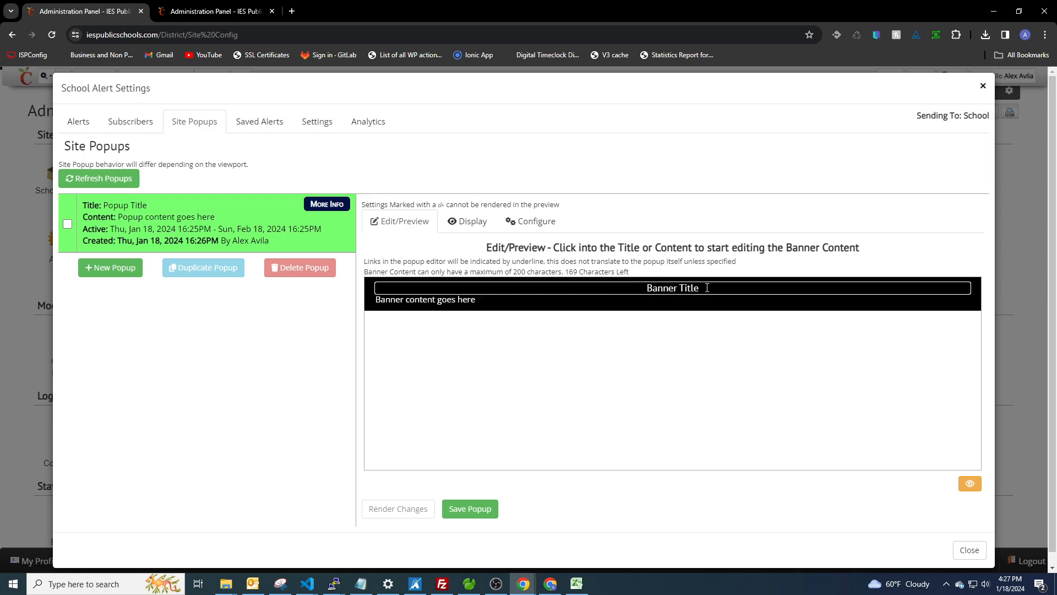
pyautogui.moveTo(700, 287); pyautogui.dragTo(626, 291)
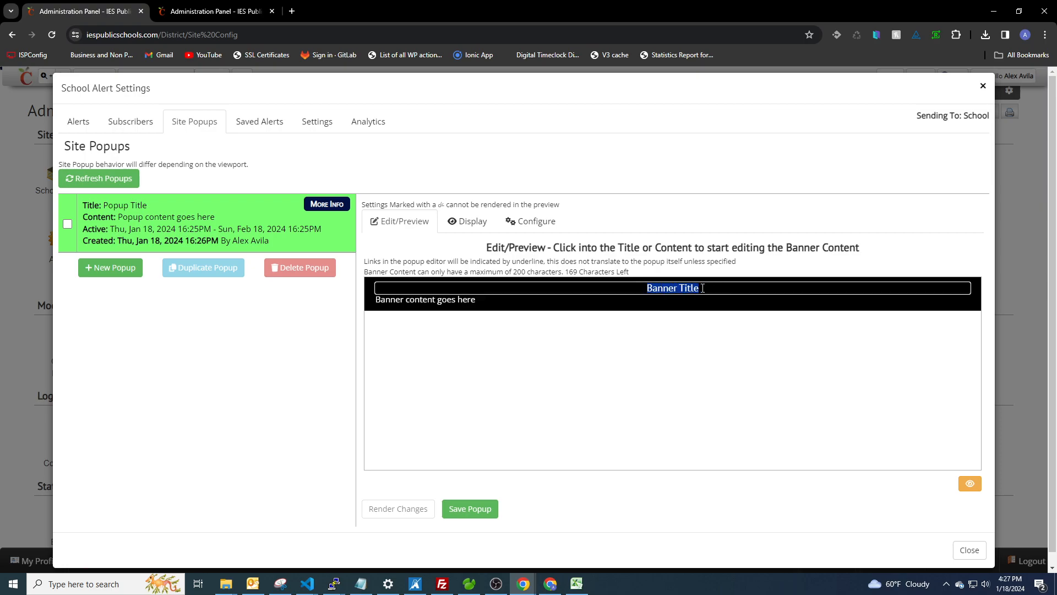
pyautogui.click(484, 301)
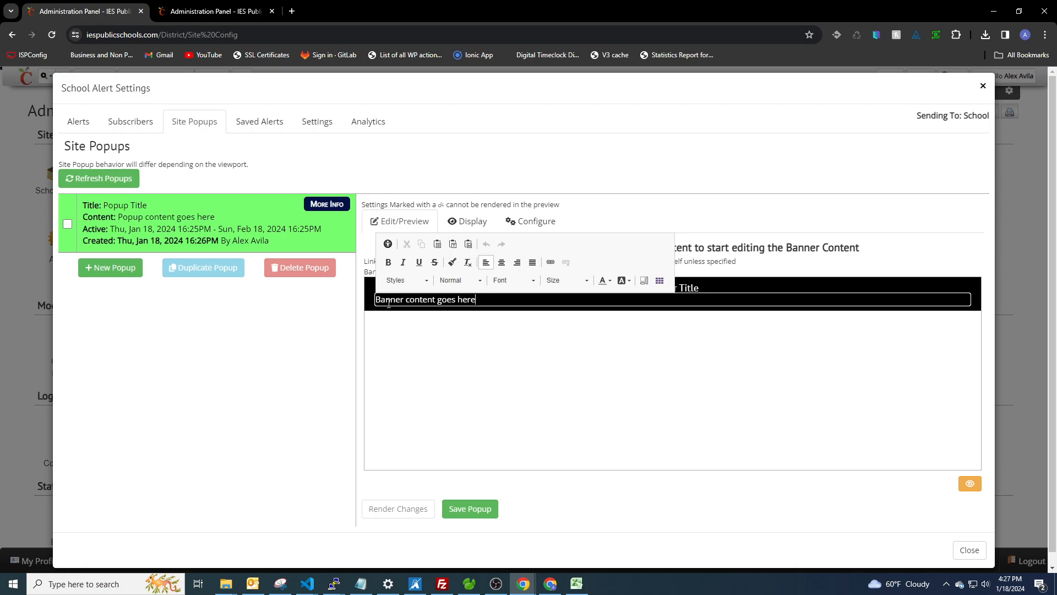
pyautogui.moveTo(390, 303); pyautogui.dragTo(381, 304)
pyautogui.click(778, 227)
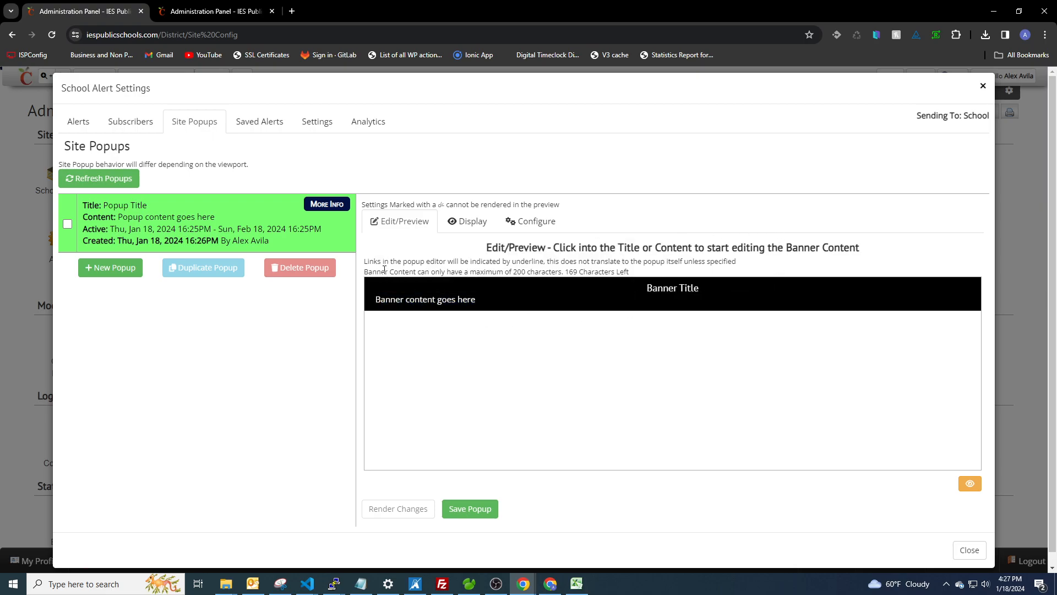
pyautogui.moveTo(512, 271); pyautogui.dragTo(570, 272)
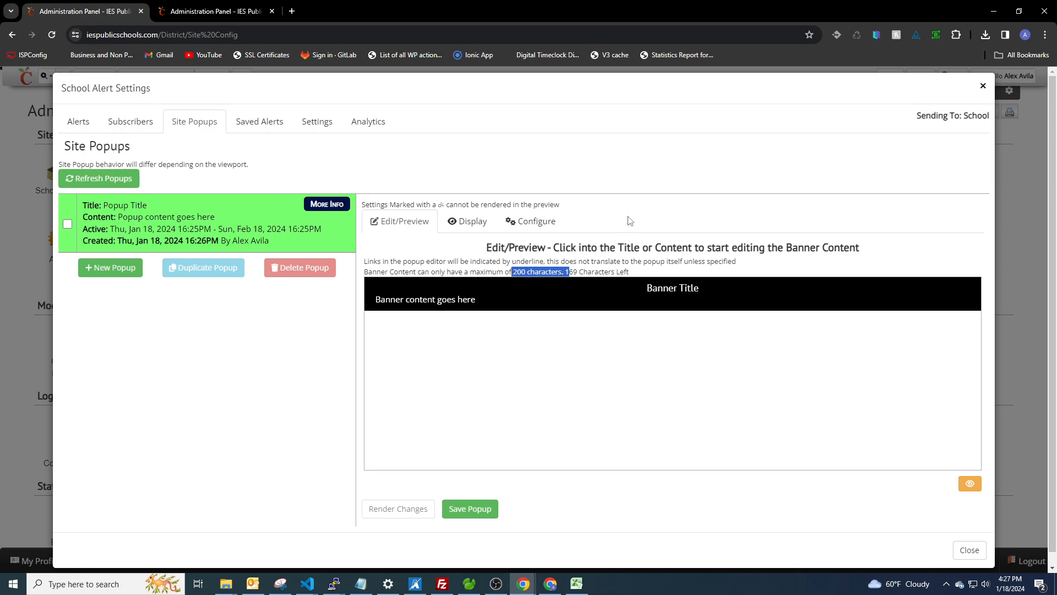
pyautogui.click(662, 197)
pyautogui.click(514, 299)
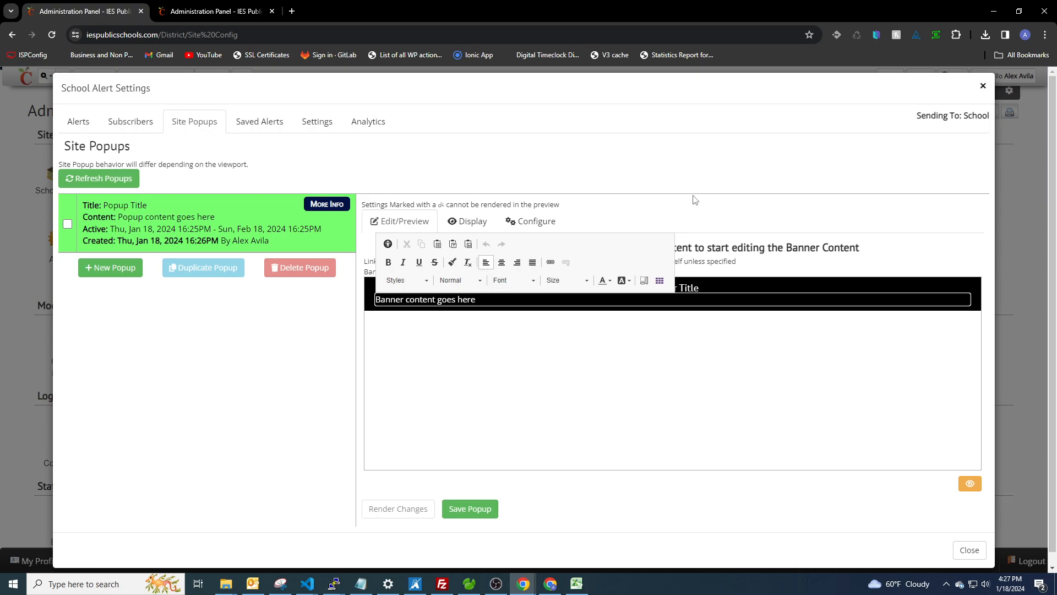
pyautogui.click(680, 206)
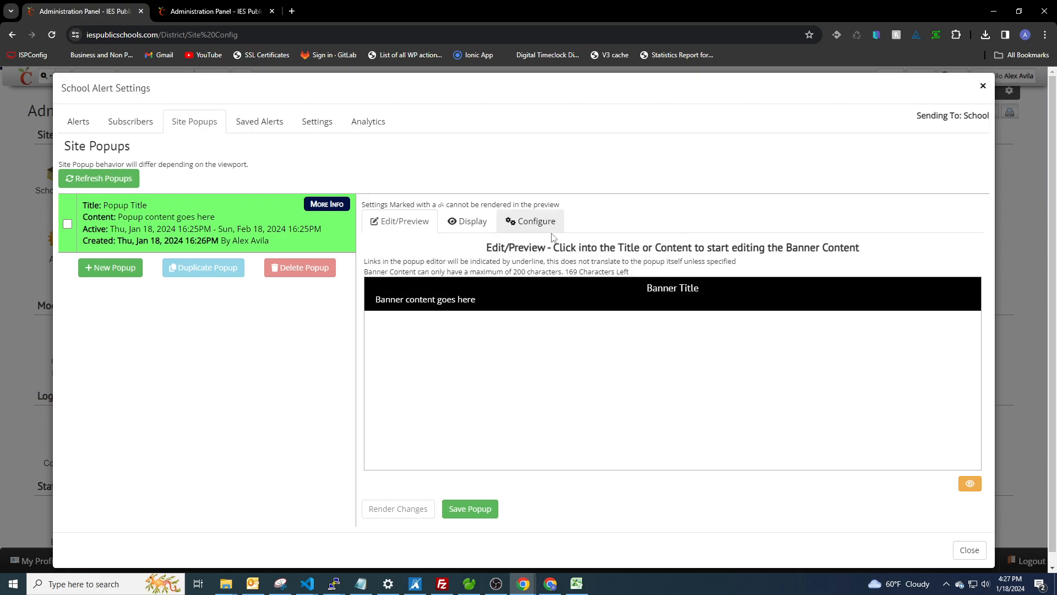
# Step: Append the test text "dadsfasdf" to the banner content to check the character counter, and remove it again
pyautogui.click(505, 296)
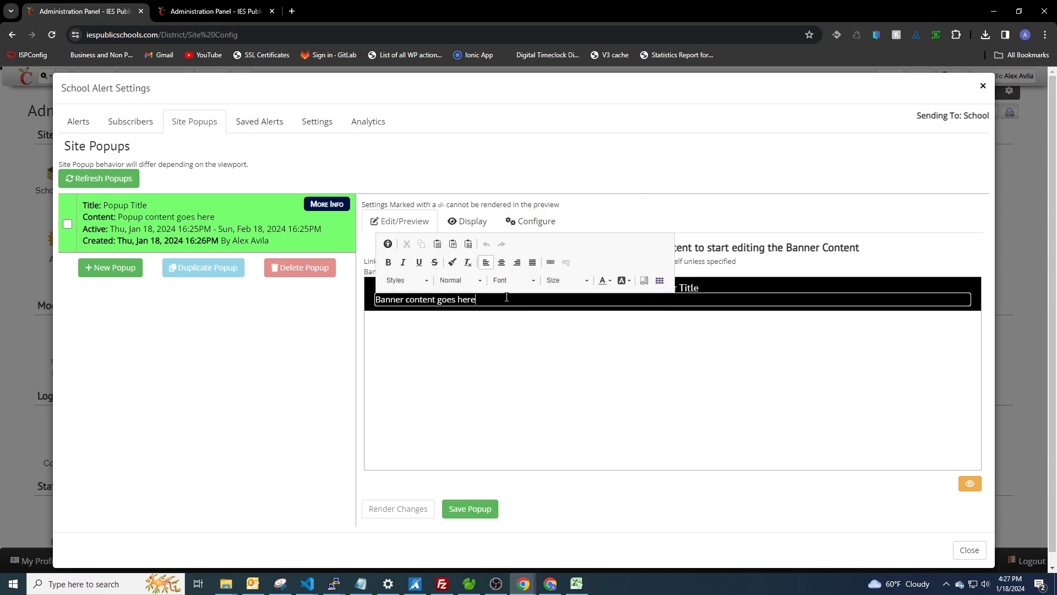
pyautogui.write('dadsfasdf')
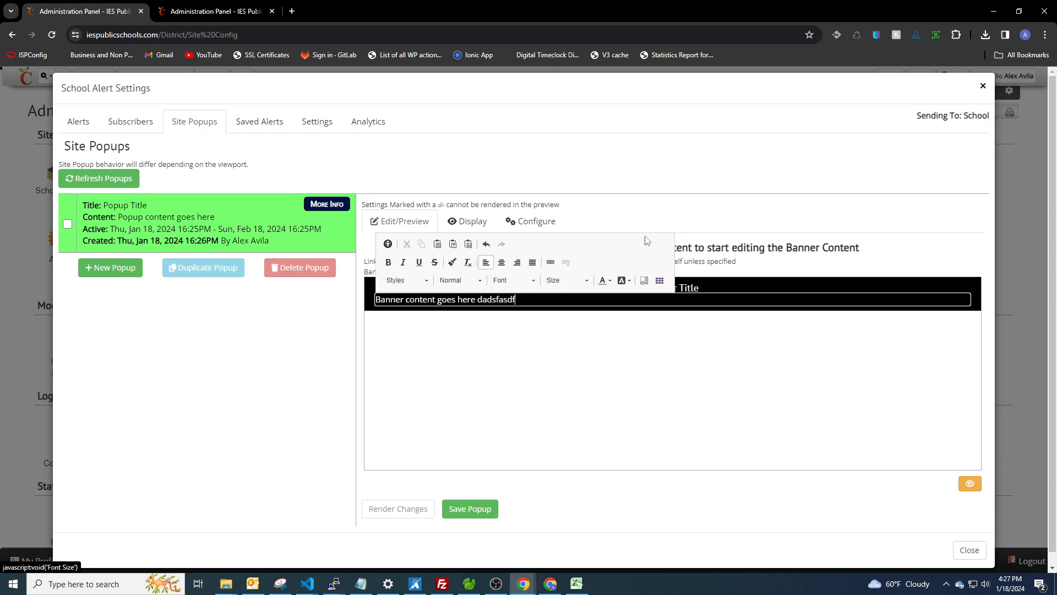
pyautogui.click(678, 209)
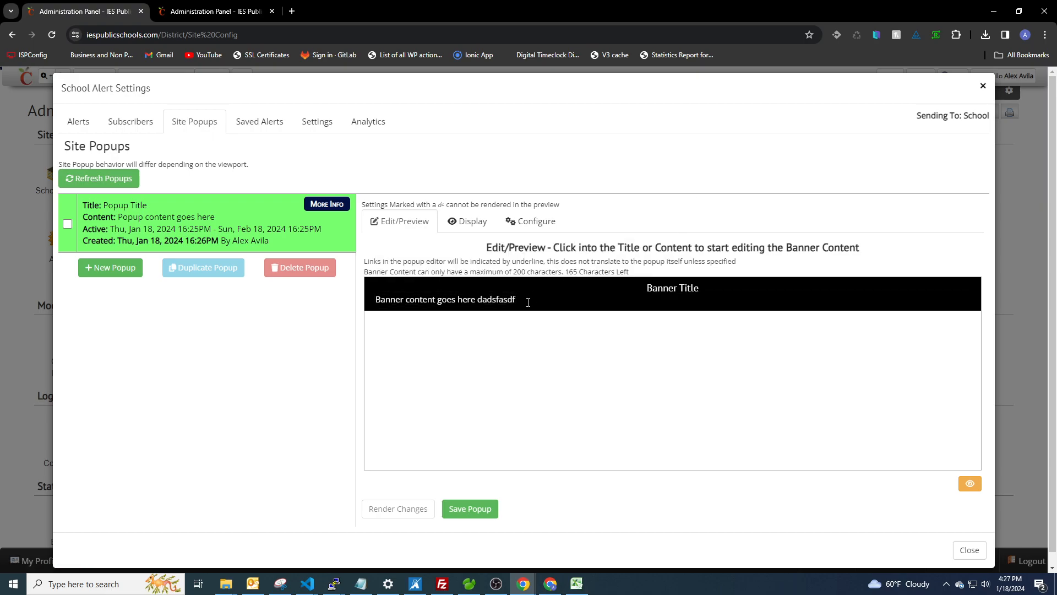
pyautogui.click(528, 302)
pyautogui.moveTo(528, 302); pyautogui.dragTo(477, 301)
pyautogui.press('BackSpace')
pyautogui.click(692, 197)
# Step: Set the banner's background color to secondary (#EEBB00) and render the change in the preview
pyautogui.click(469, 222)
pyautogui.click(443, 295)
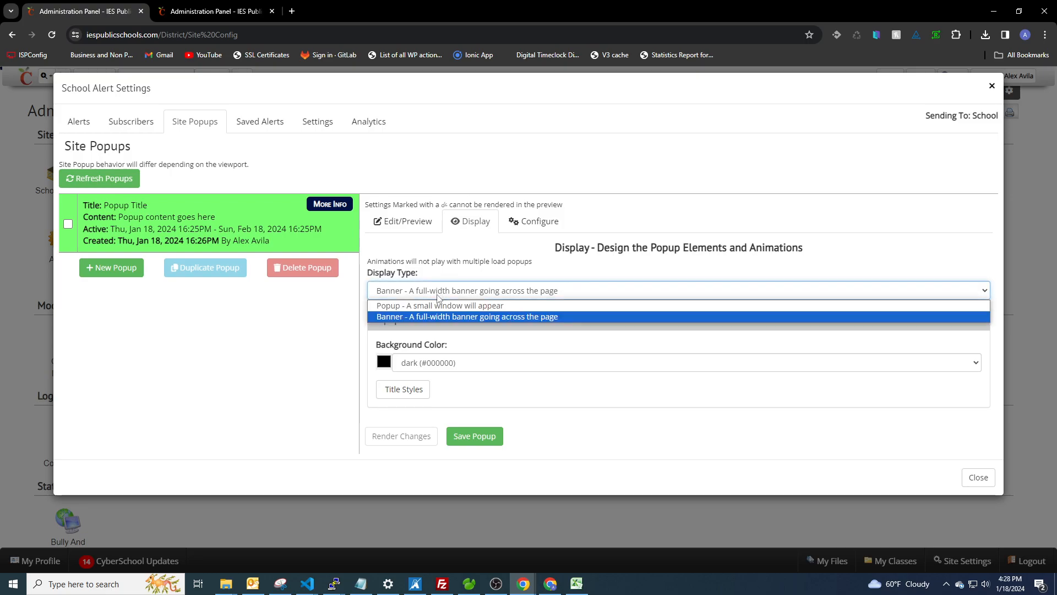
pyautogui.click(498, 260)
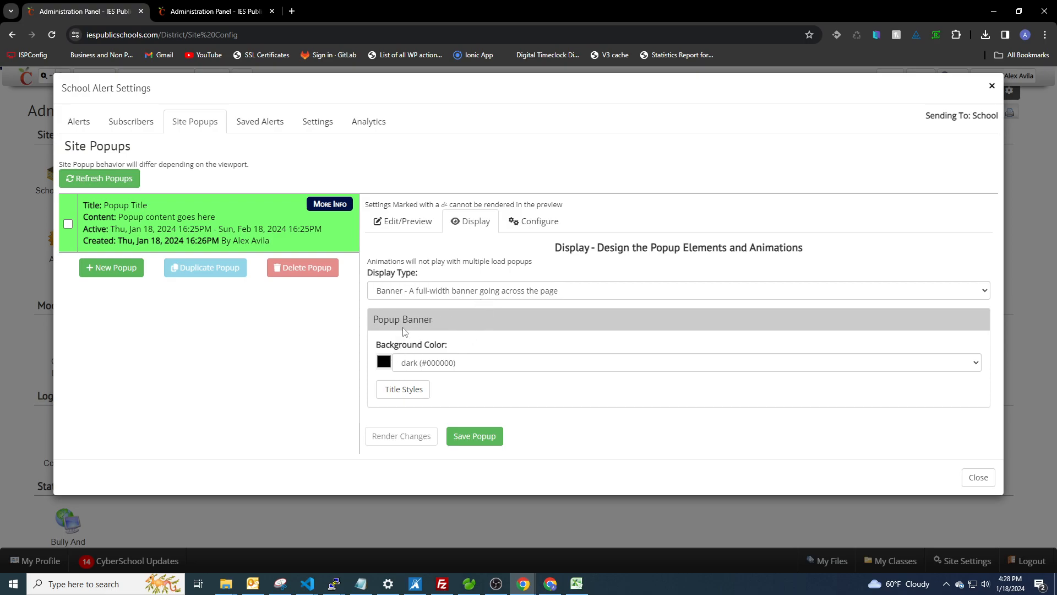
pyautogui.click(441, 363)
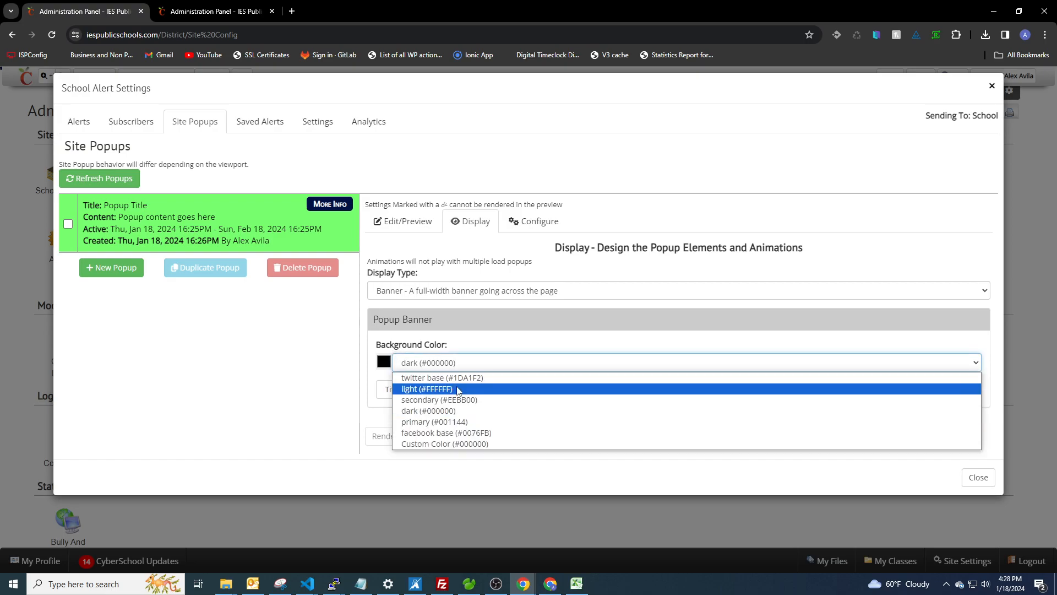
pyautogui.click(468, 400)
pyautogui.click(402, 222)
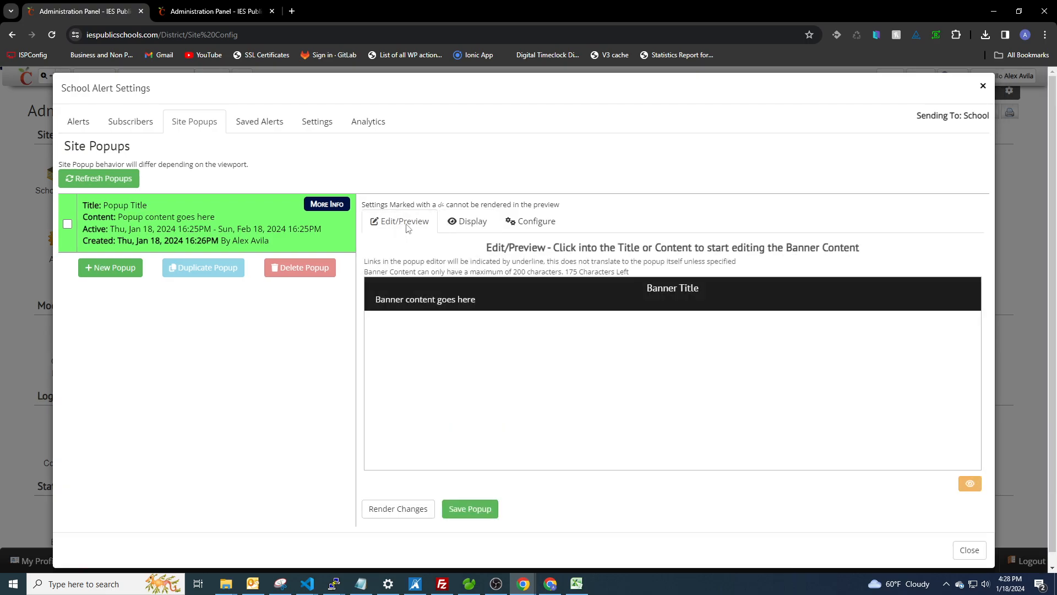
pyautogui.click(388, 508)
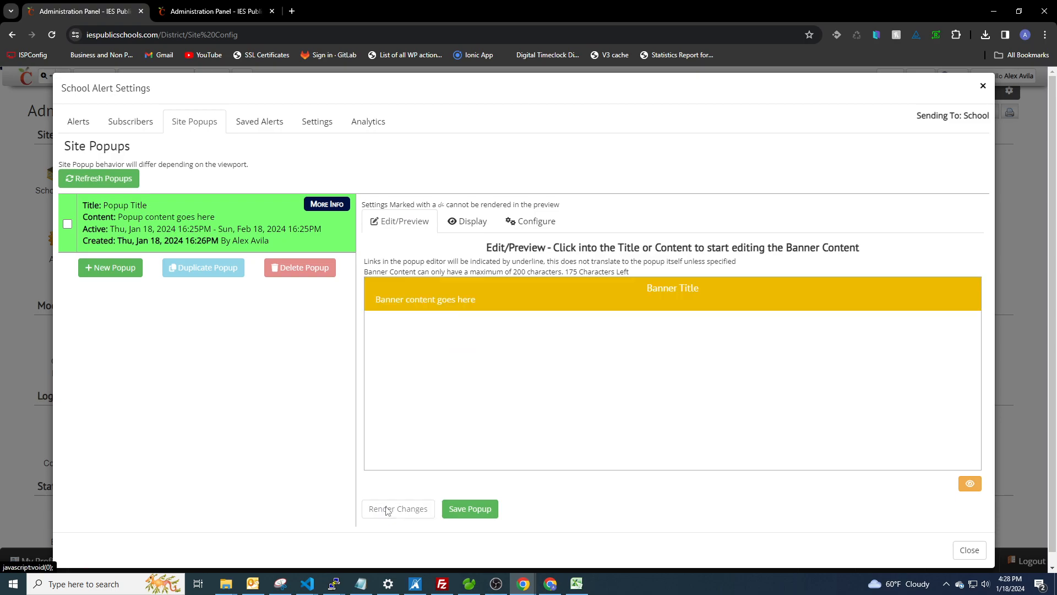
# Step: Change the text color of the banner content "Banner content goes here" to black
pyautogui.click(491, 301)
pyautogui.tripleClick(482, 300)
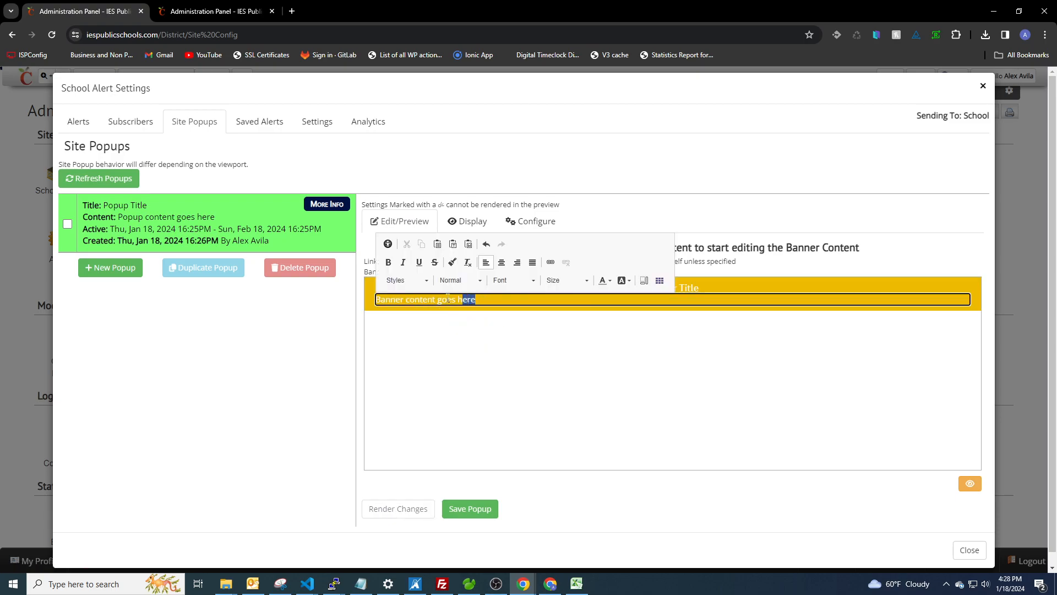
pyautogui.click(613, 282)
pyautogui.click(672, 348)
pyautogui.click(491, 361)
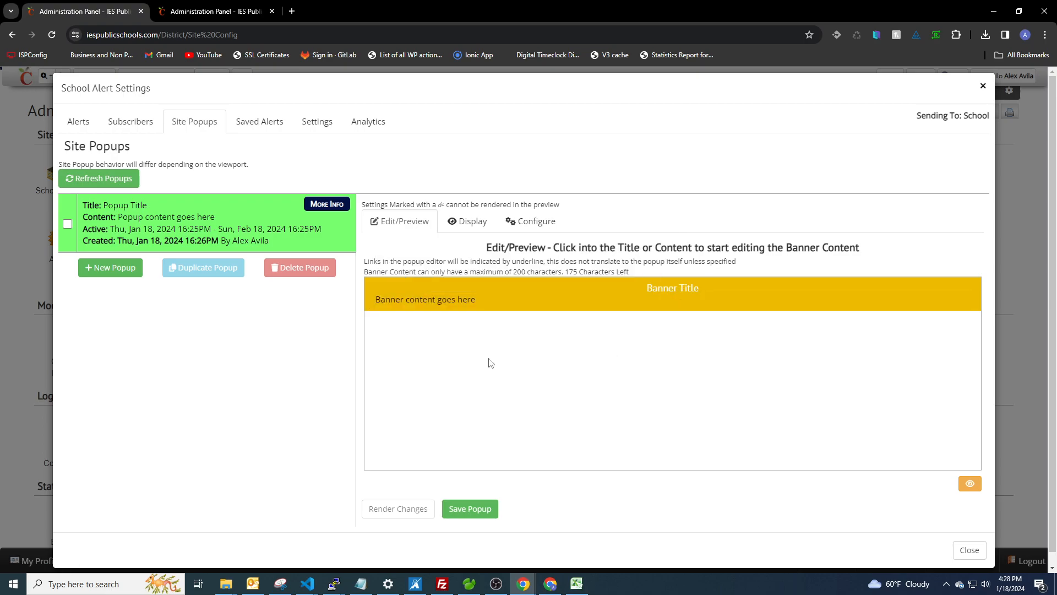
pyautogui.click(480, 303)
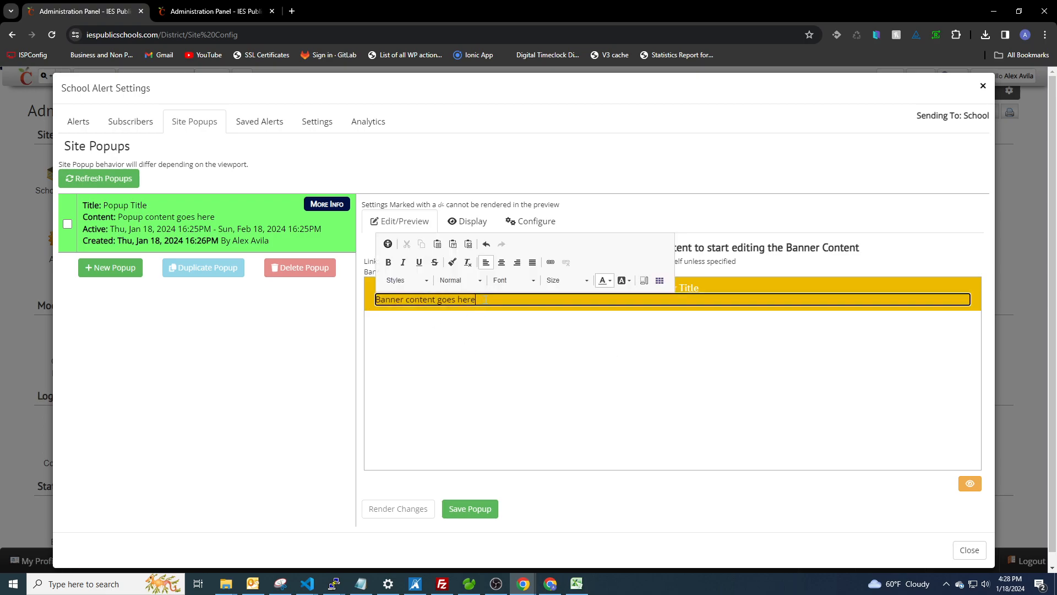
pyautogui.click(530, 356)
# Step: Set the banner's title color to dark (#000000) in the title styles and render the change in the preview
pyautogui.click(469, 222)
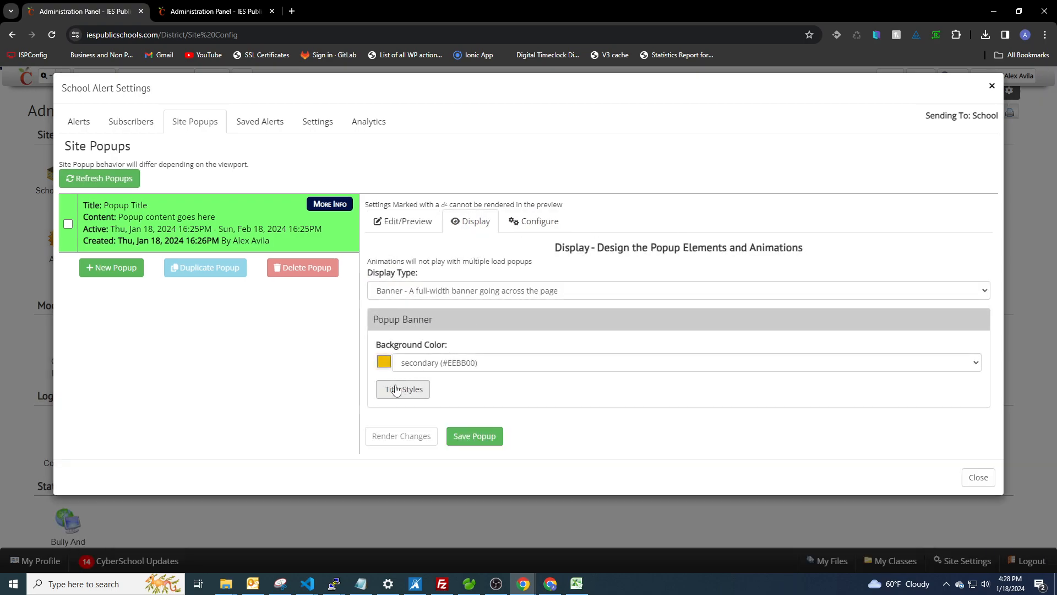
pyautogui.click(397, 389)
pyautogui.scroll(-2, 471, 373)
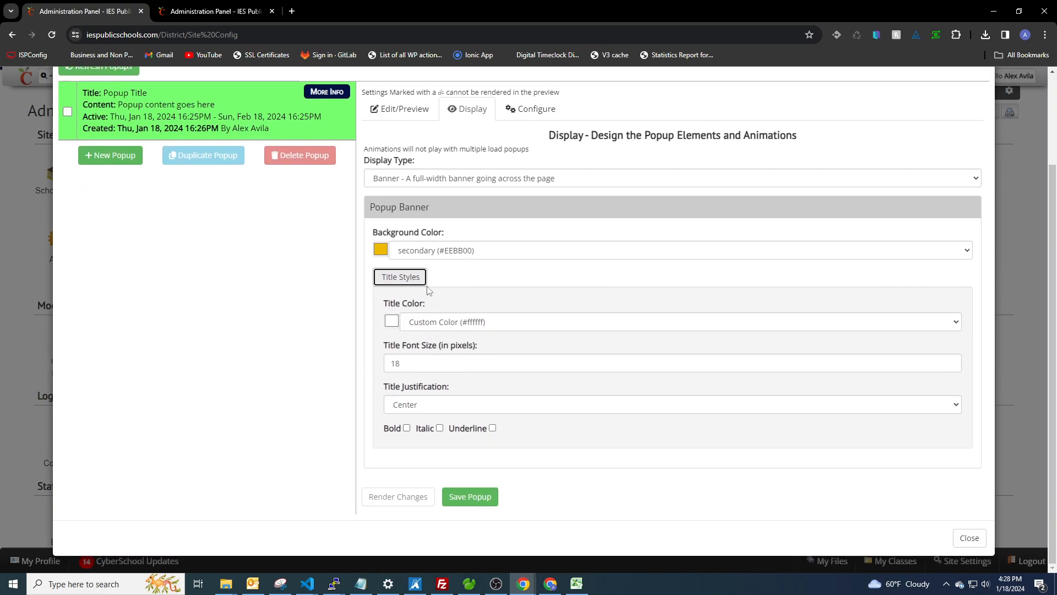
pyautogui.click(442, 326)
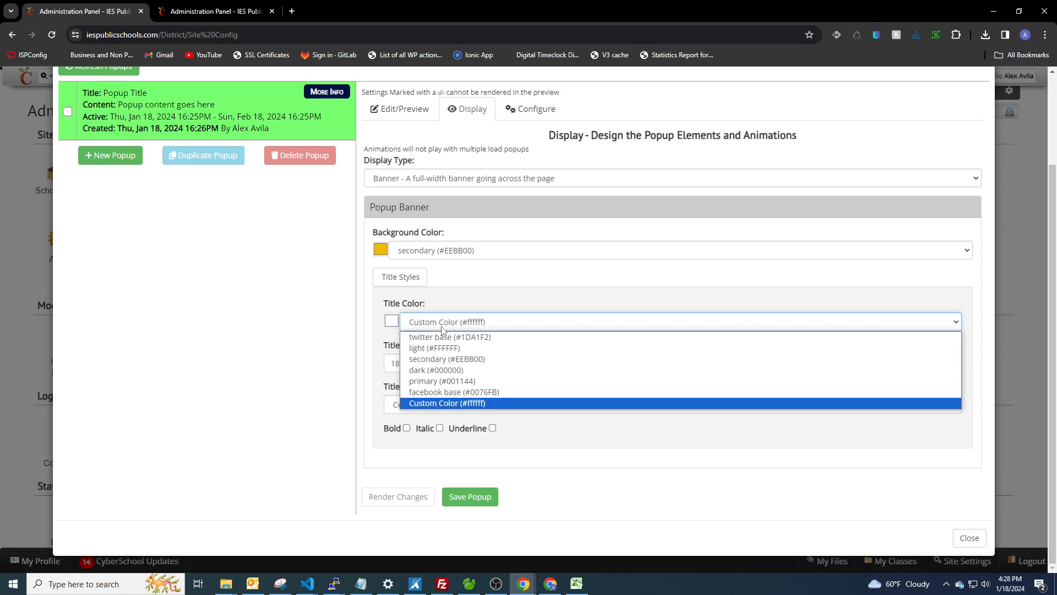
pyautogui.click(429, 369)
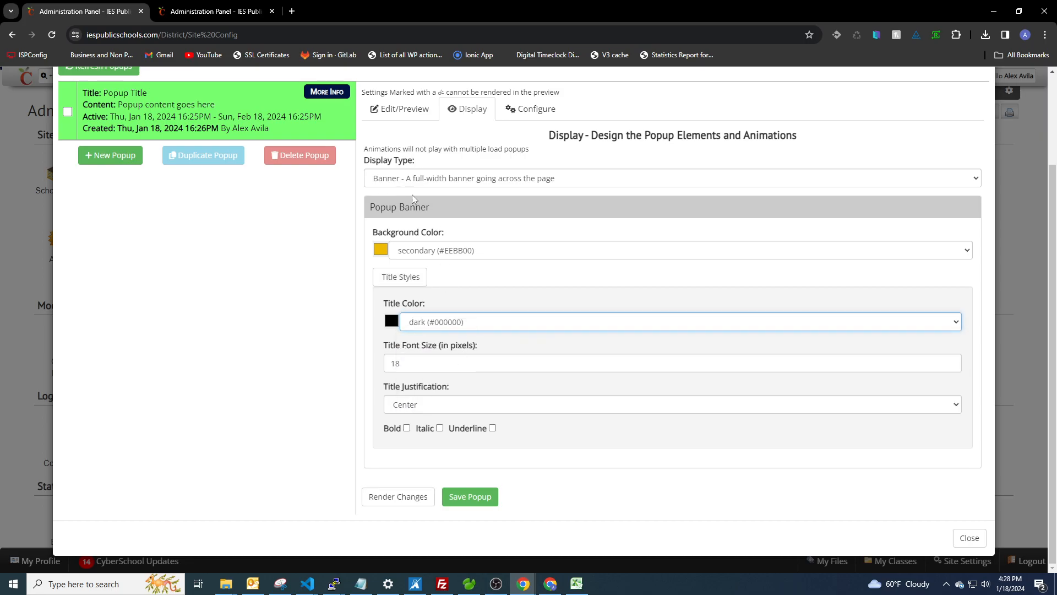
pyautogui.scroll(1, 410, 190)
pyautogui.click(404, 168)
pyautogui.click(413, 497)
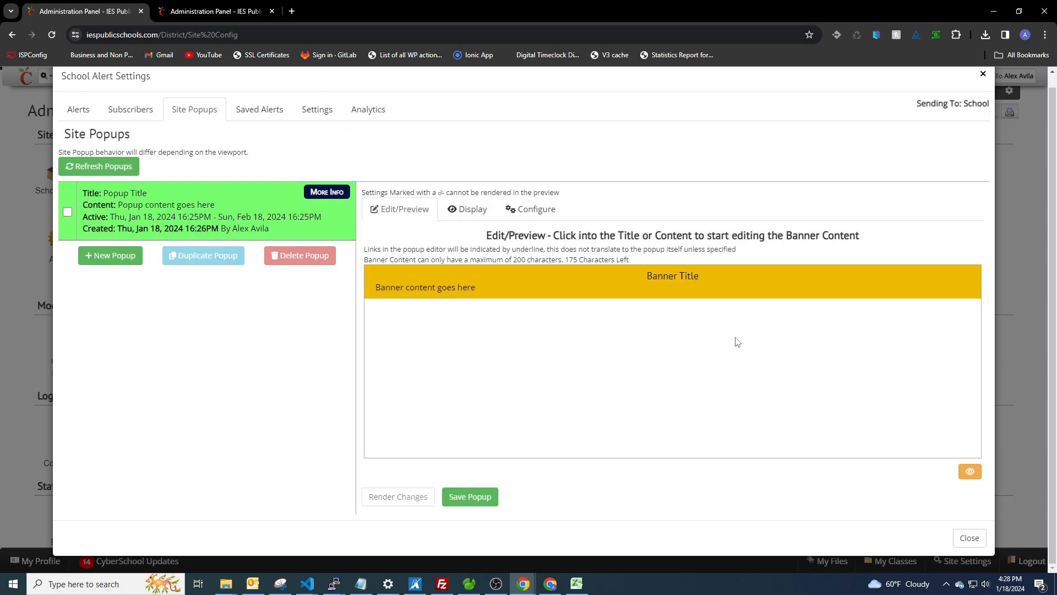
# Step: Set the banner title's font size to 26 pixels and its justification to Left, and show it in the preview
pyautogui.click(467, 209)
pyautogui.scroll(-2, 440, 368)
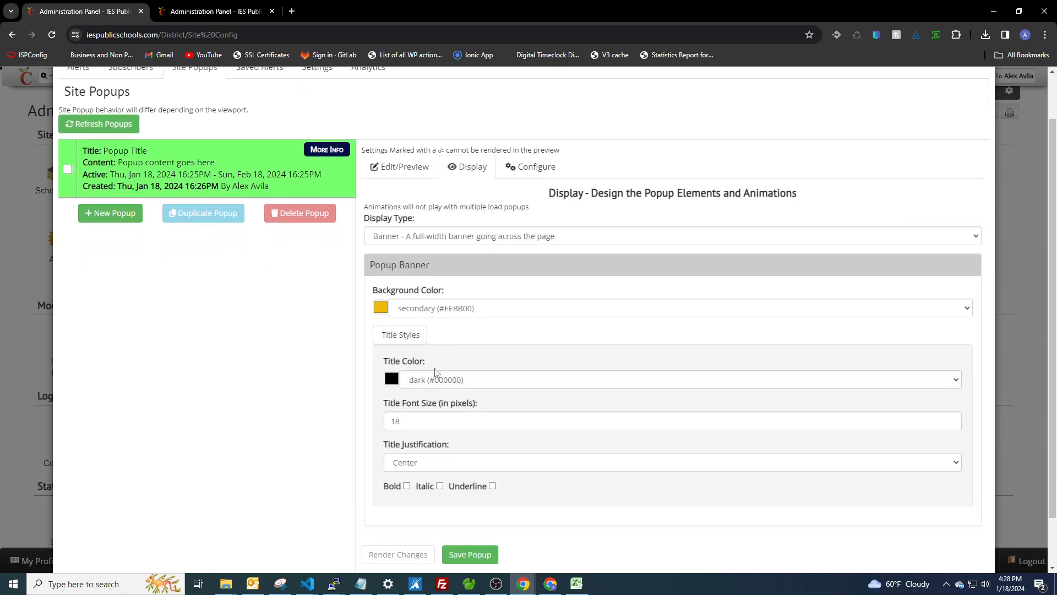
pyautogui.doubleClick(424, 362)
pyautogui.write('26')
pyautogui.click(405, 410)
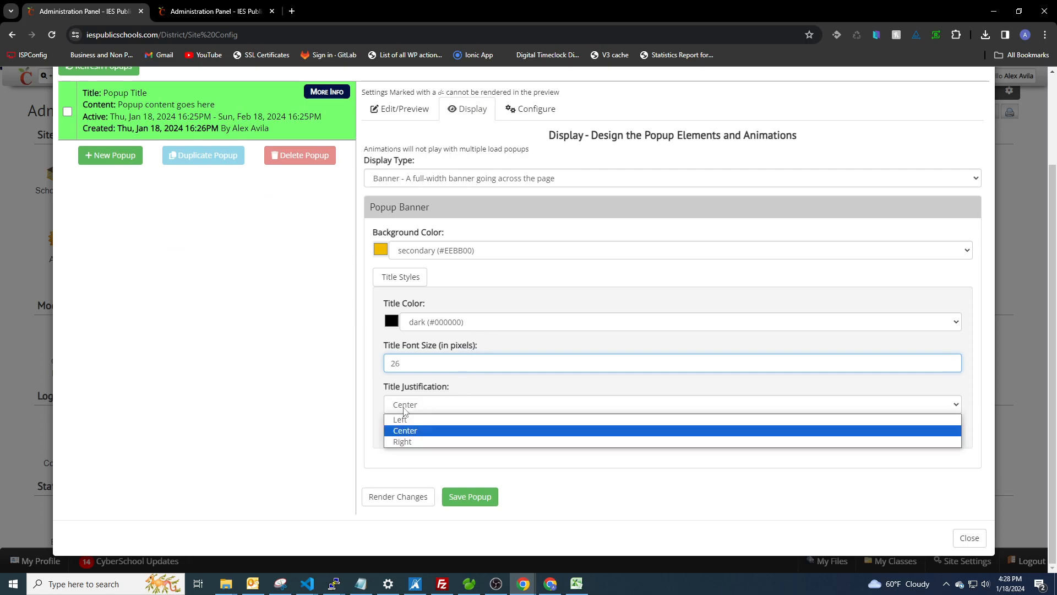
pyautogui.click(414, 421)
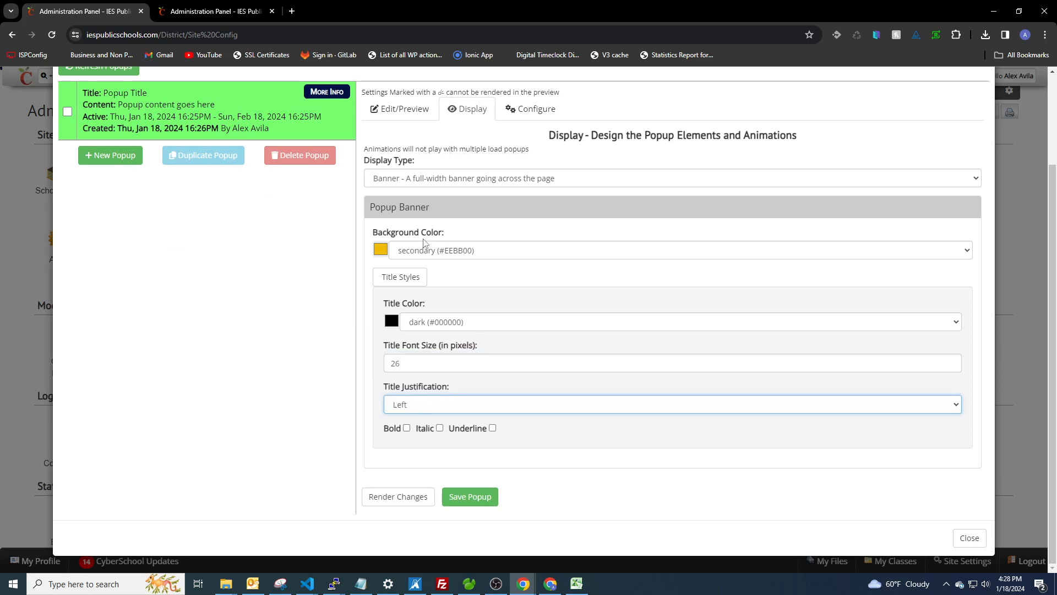
pyautogui.scroll(2, 423, 237)
pyautogui.click(424, 170)
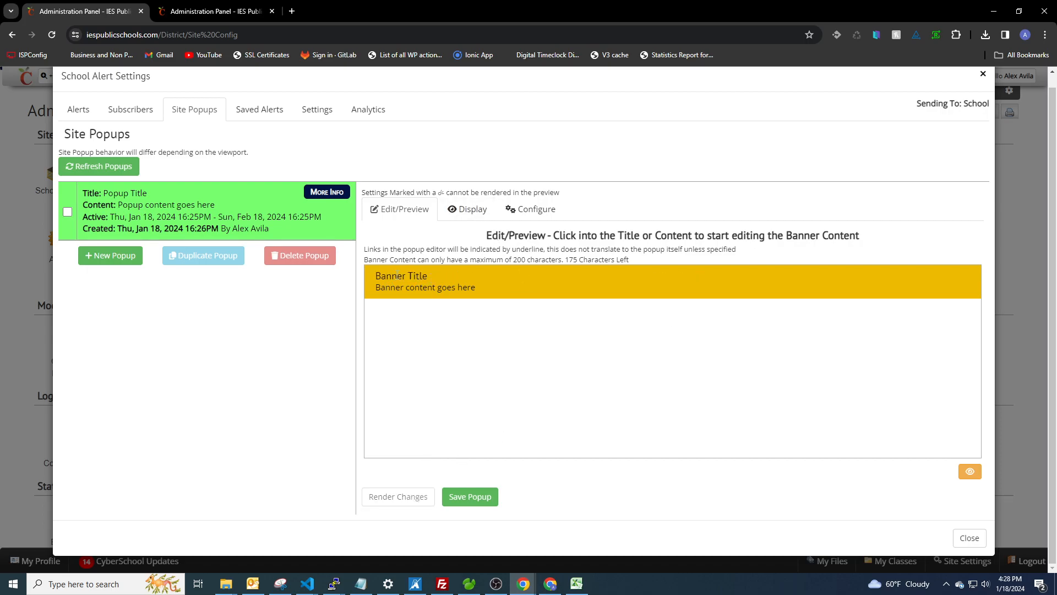
# Step: Make the banner title bold, italic and underlined, and render the changes to inspect the title in the preview
pyautogui.click(462, 208)
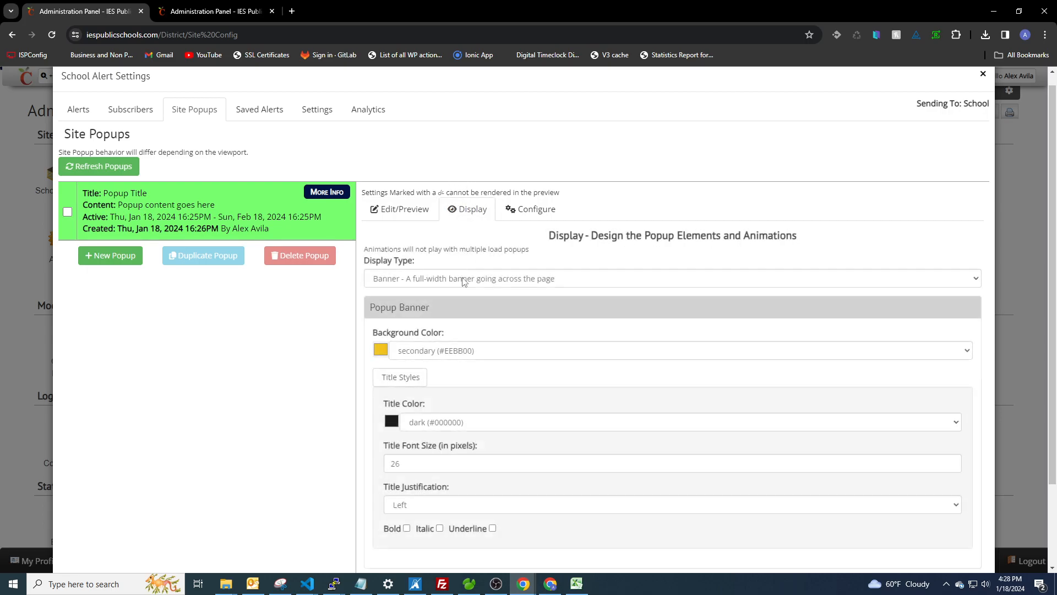
pyautogui.scroll(-2, 424, 349)
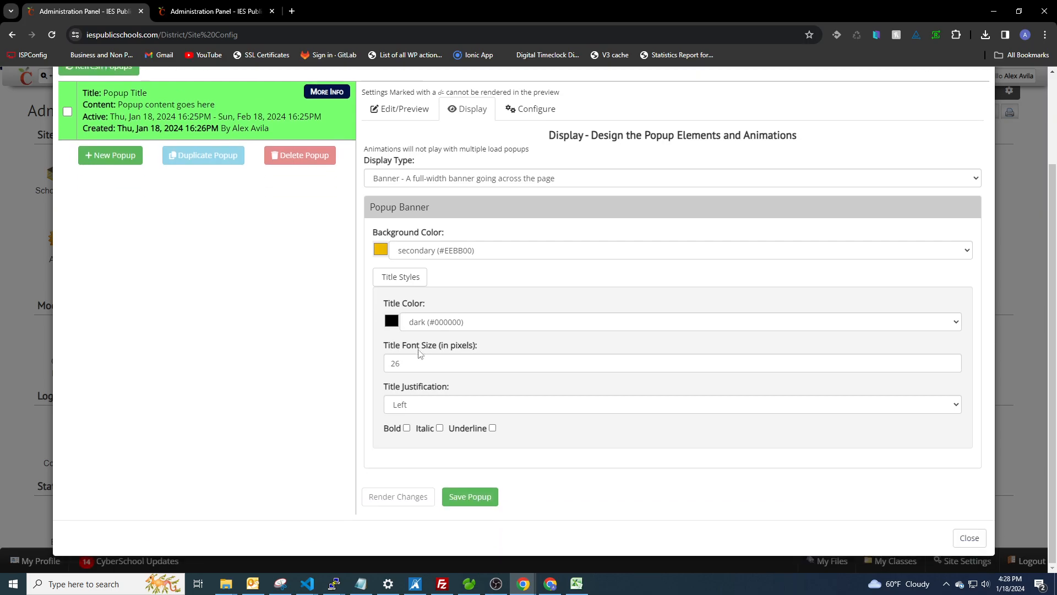
pyautogui.click(394, 430)
pyautogui.click(425, 428)
pyautogui.click(468, 430)
pyautogui.scroll(2, 396, 201)
pyautogui.click(412, 186)
pyautogui.click(402, 499)
pyautogui.moveTo(428, 276); pyautogui.dragTo(376, 277)
pyautogui.click(449, 344)
# Step: Inspect the banner's title and content in the preview and review its display settings
pyautogui.click(462, 211)
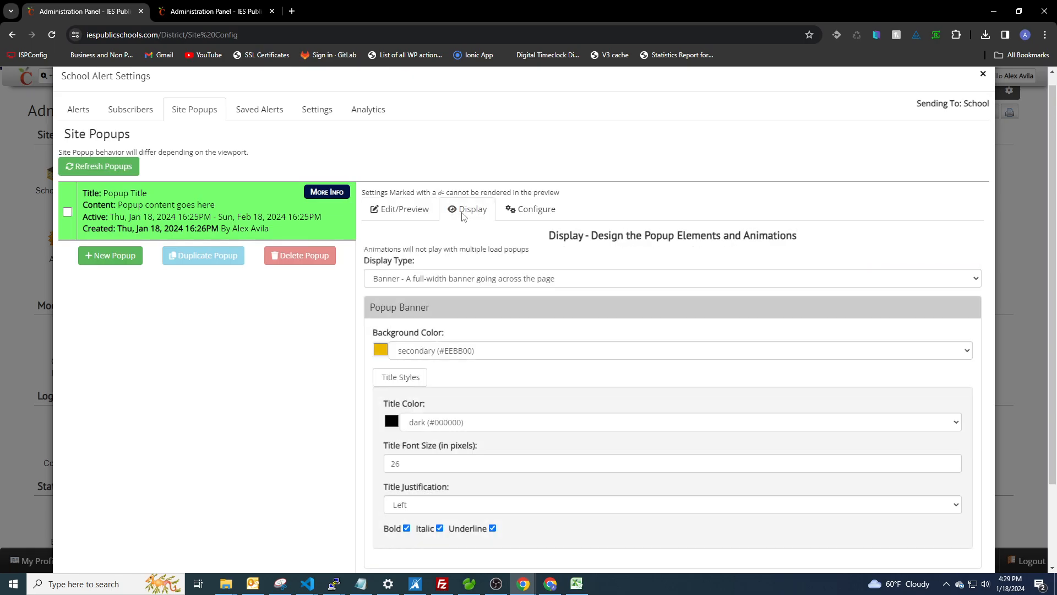
pyautogui.scroll(1, 412, 220)
pyautogui.click(411, 228)
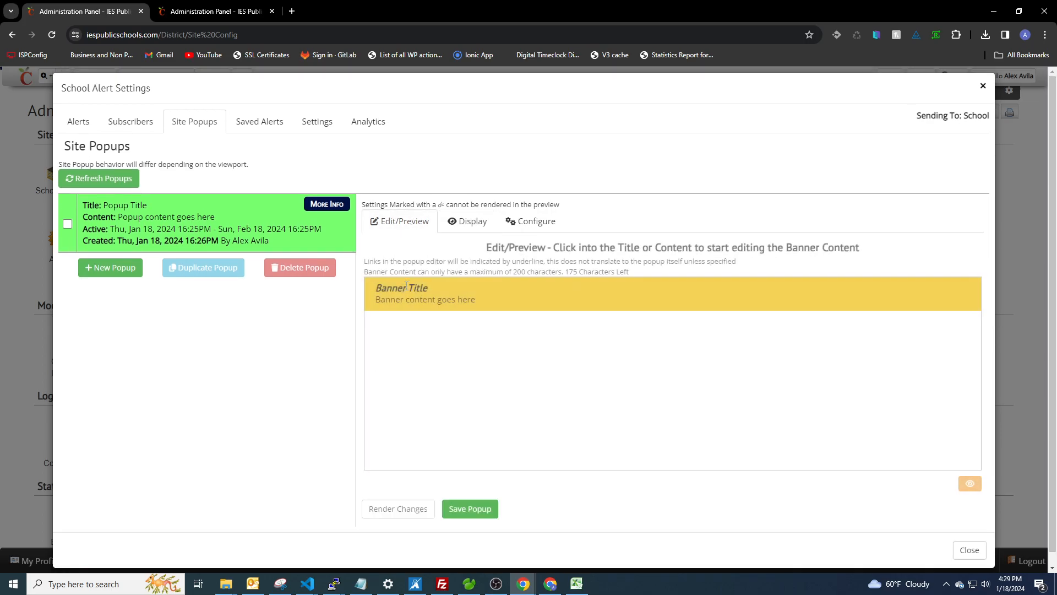
pyautogui.moveTo(428, 288); pyautogui.dragTo(384, 288)
pyautogui.click(458, 345)
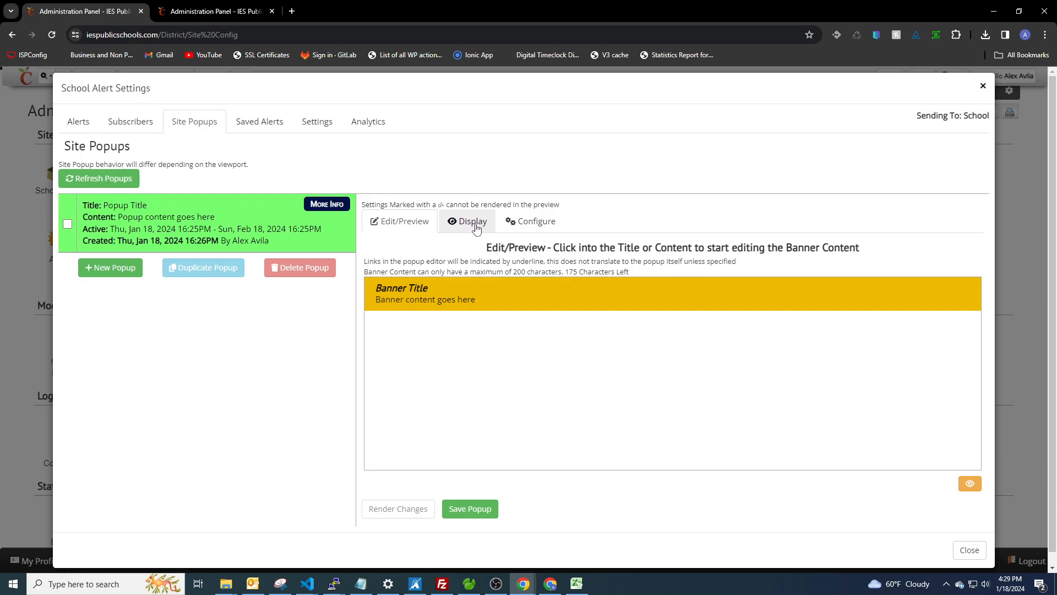
pyautogui.click(428, 288)
pyautogui.click(458, 329)
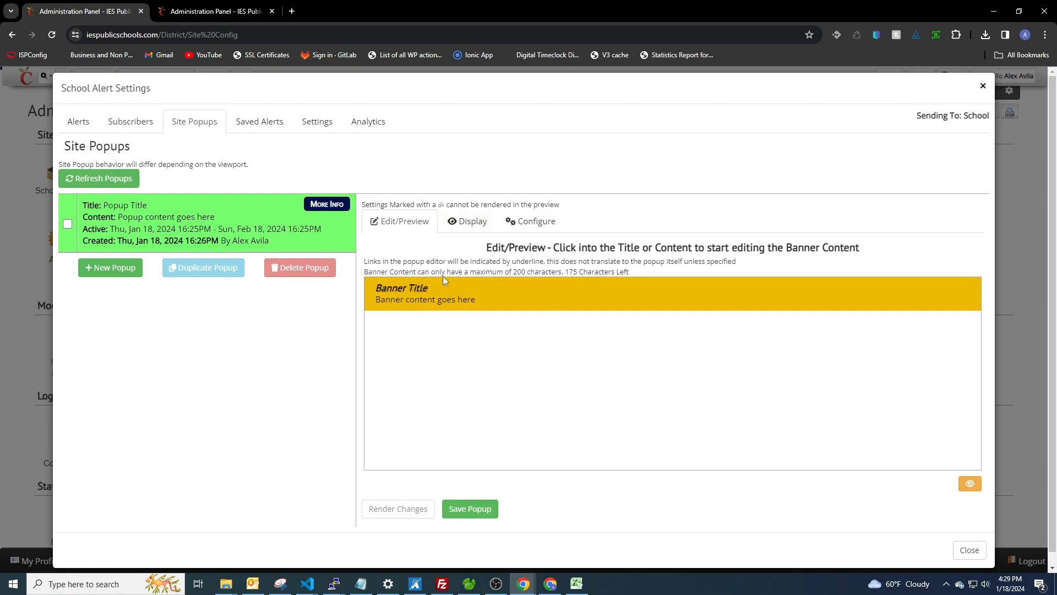
pyautogui.click(468, 220)
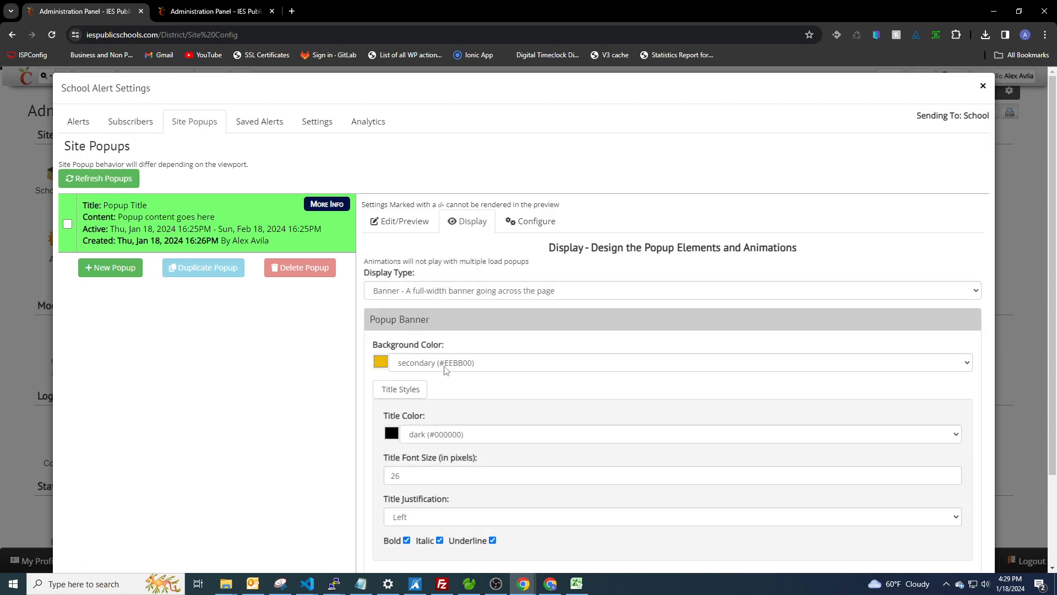
pyautogui.scroll(-1, 455, 368)
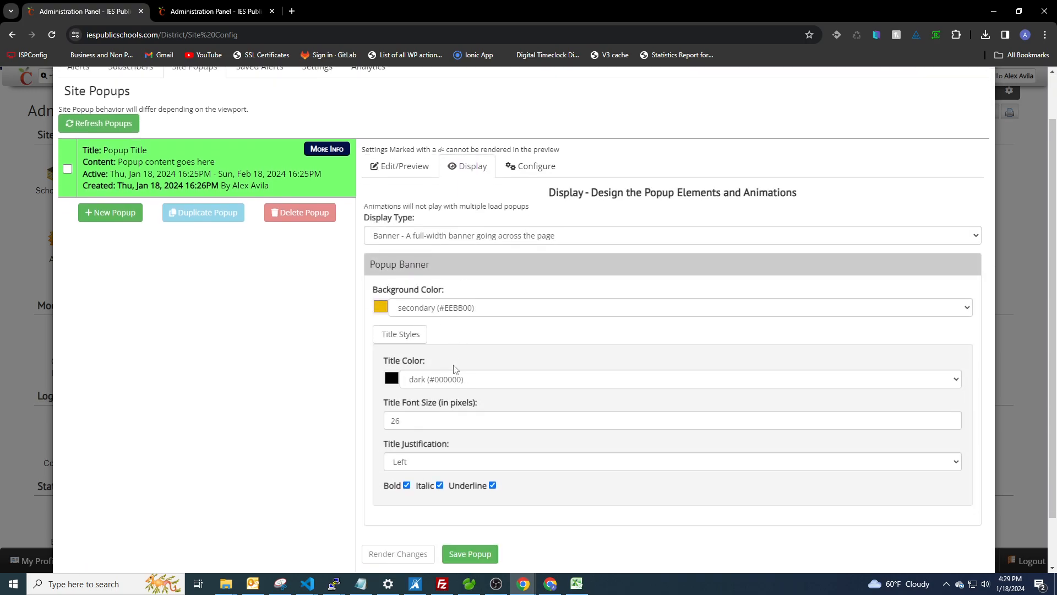
pyautogui.click(460, 266)
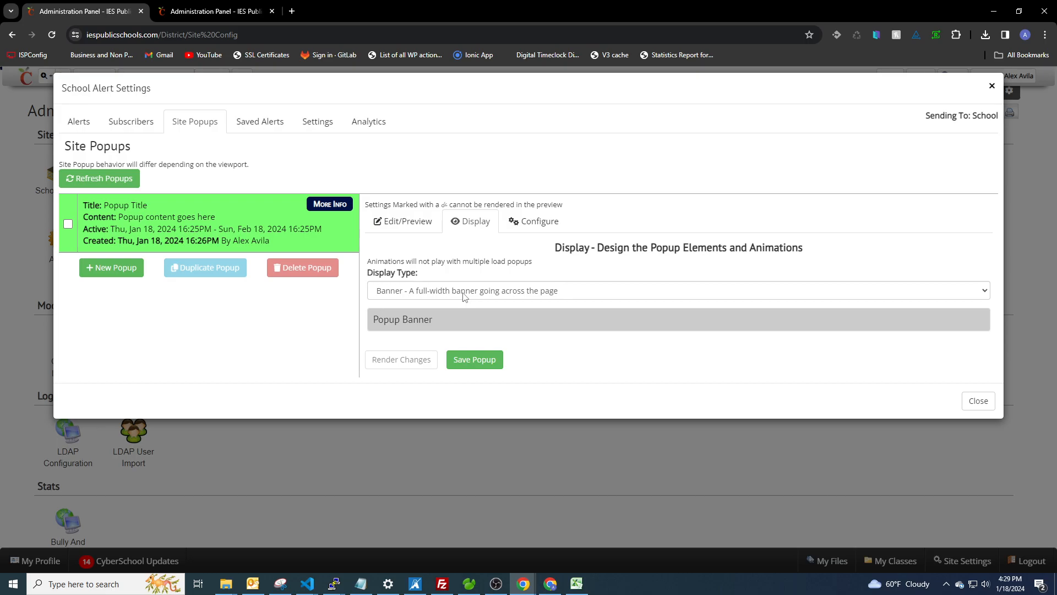
pyautogui.click(413, 223)
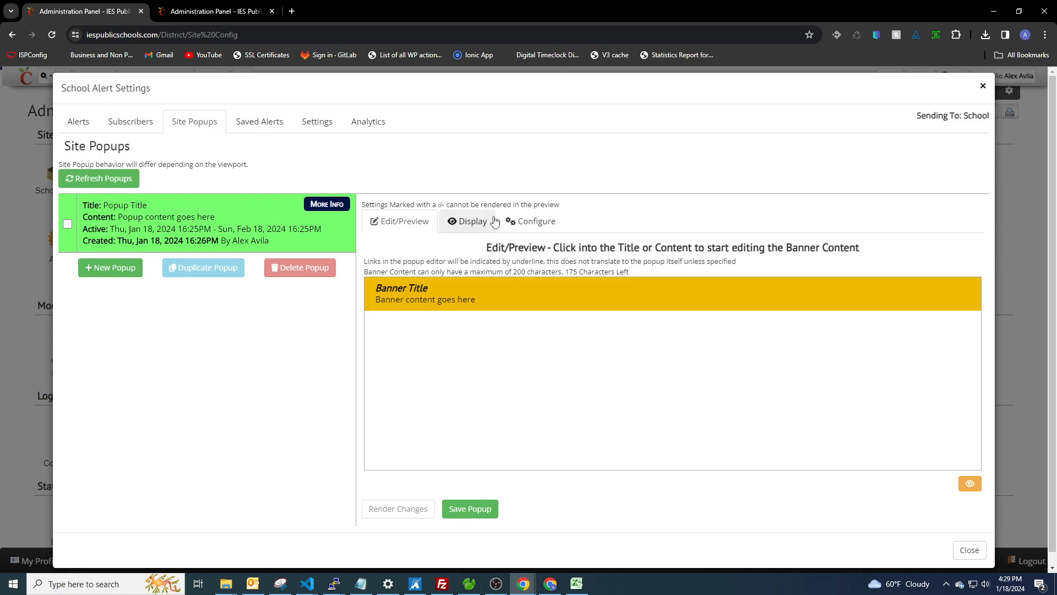
# Step: Change the display type to "Popup - A small window will appear" and render the change in the preview
pyautogui.click(471, 222)
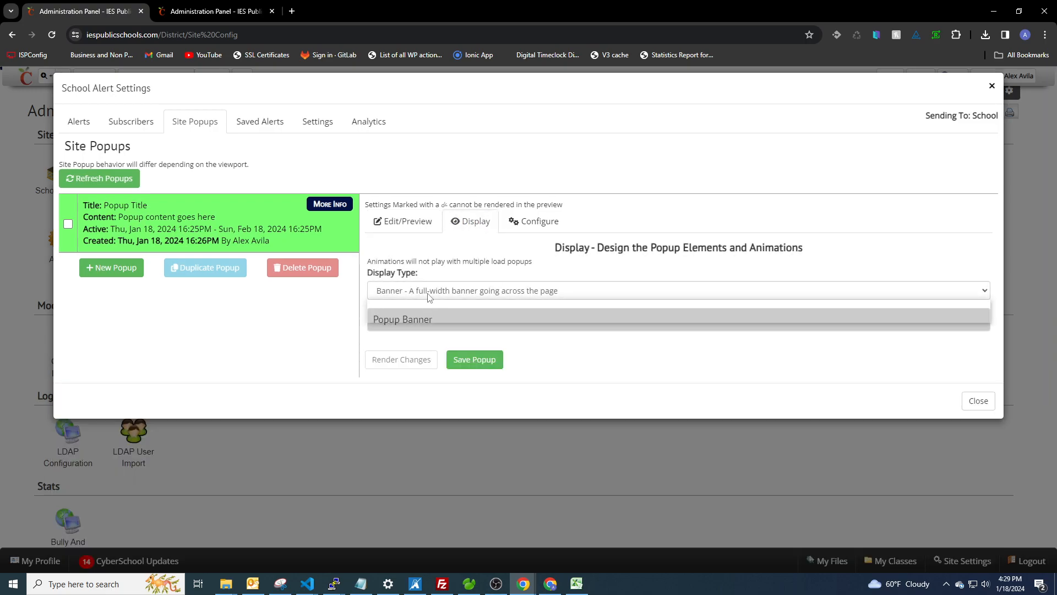
pyautogui.click(429, 291)
pyautogui.click(428, 306)
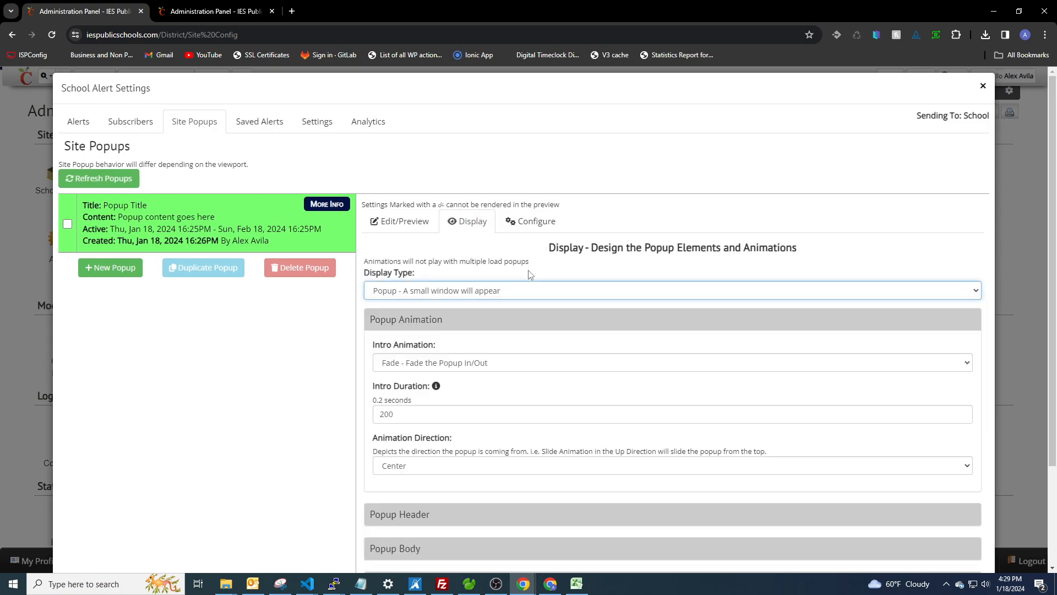
pyautogui.click(415, 229)
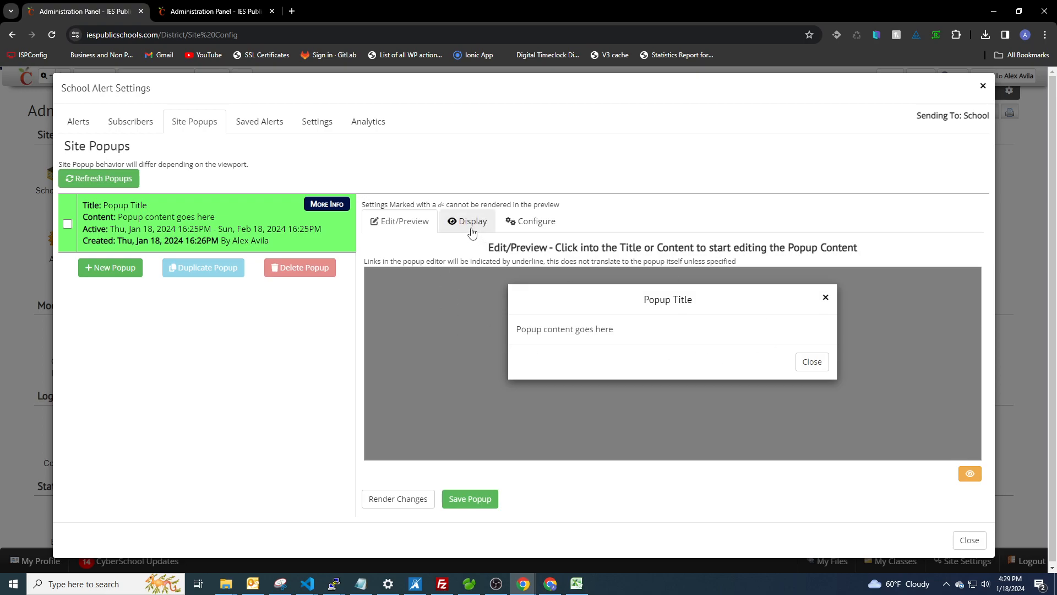
pyautogui.click(385, 500)
# Step: Set the popup header's background color to primary (#001144) and round its left corner
pyautogui.click(457, 223)
pyautogui.click(448, 319)
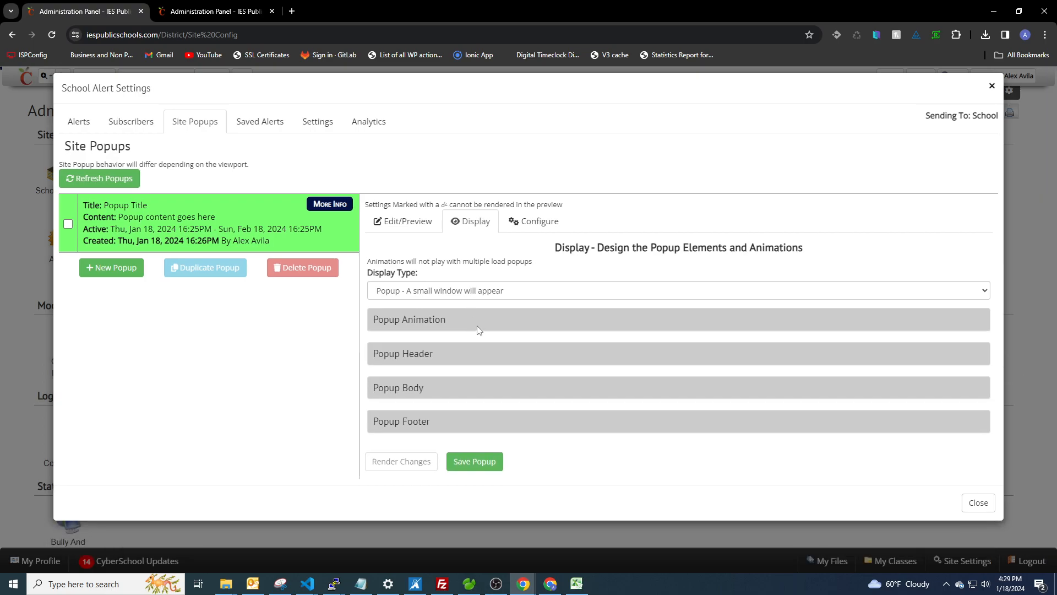
pyautogui.click(447, 354)
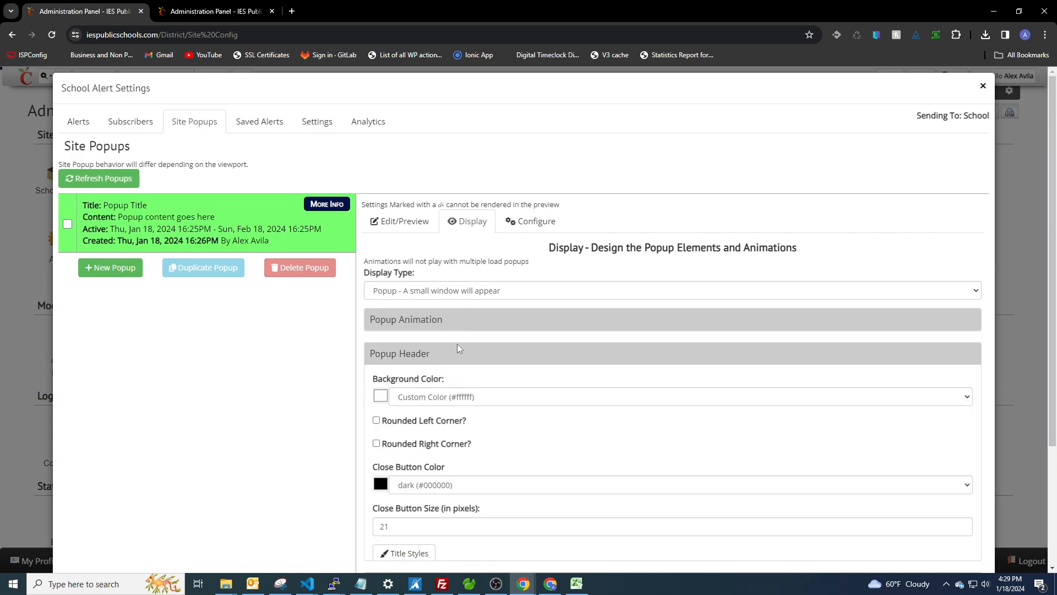
pyautogui.scroll(-3, 457, 343)
pyautogui.click(469, 230)
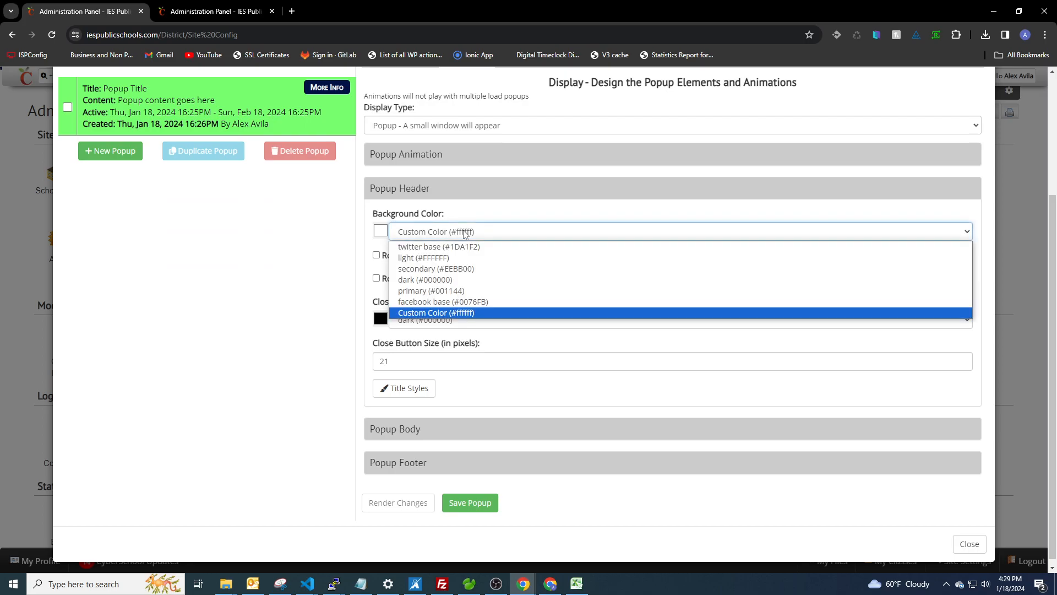
pyautogui.click(468, 277)
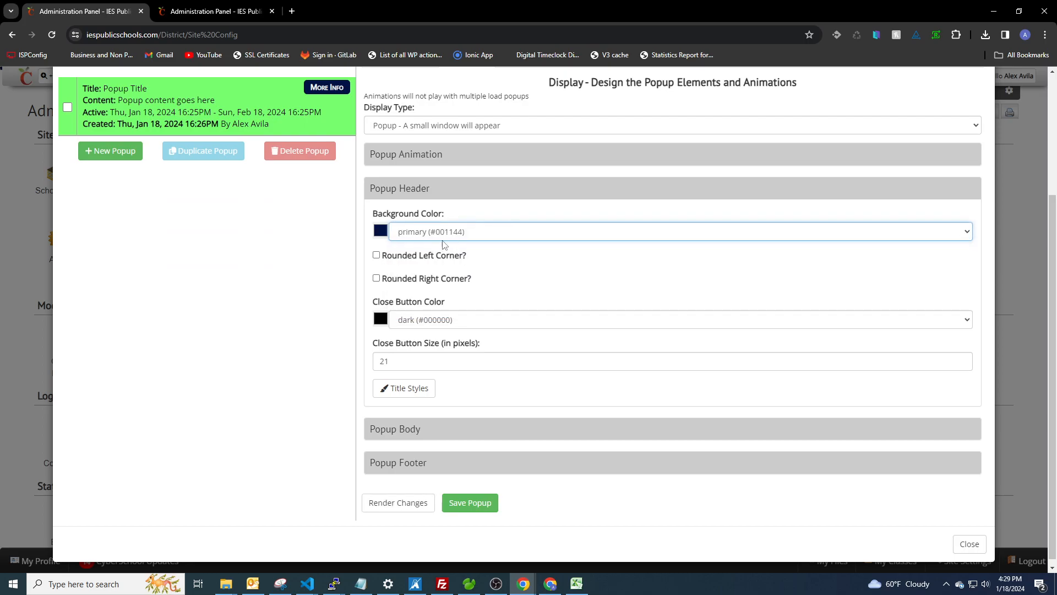
pyautogui.click(376, 256)
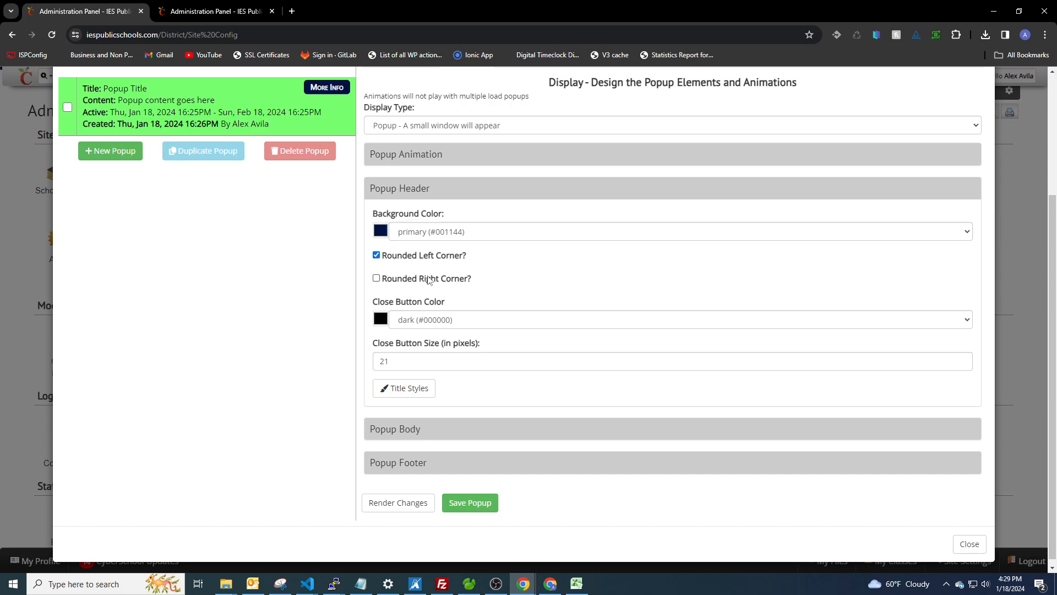
# Step: Set the popup header's close button color to light (#FFFFFF) and render the changes in the preview
pyautogui.click(434, 321)
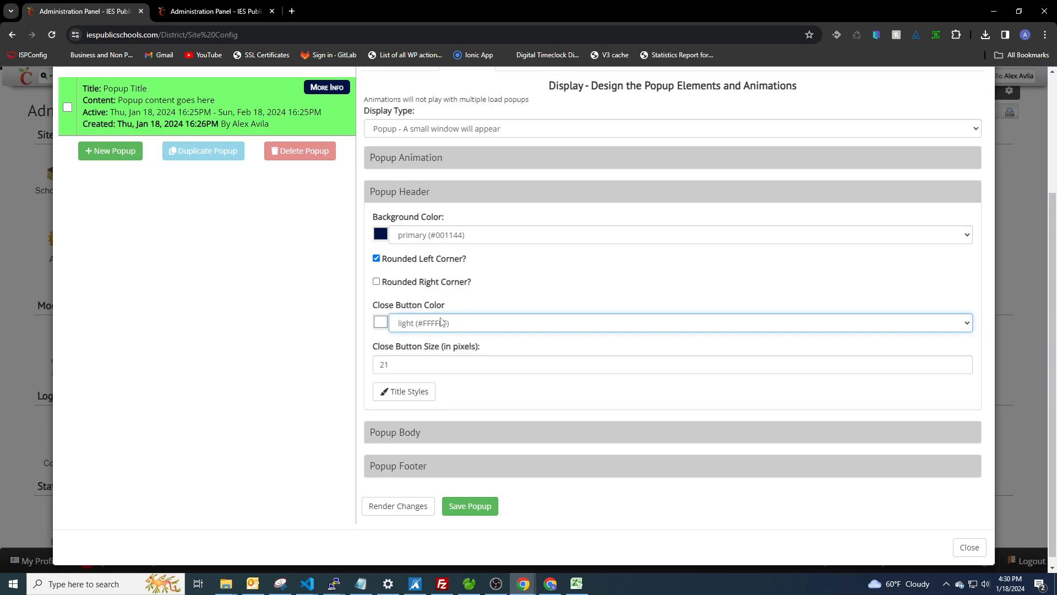
pyautogui.scroll(1, 443, 321)
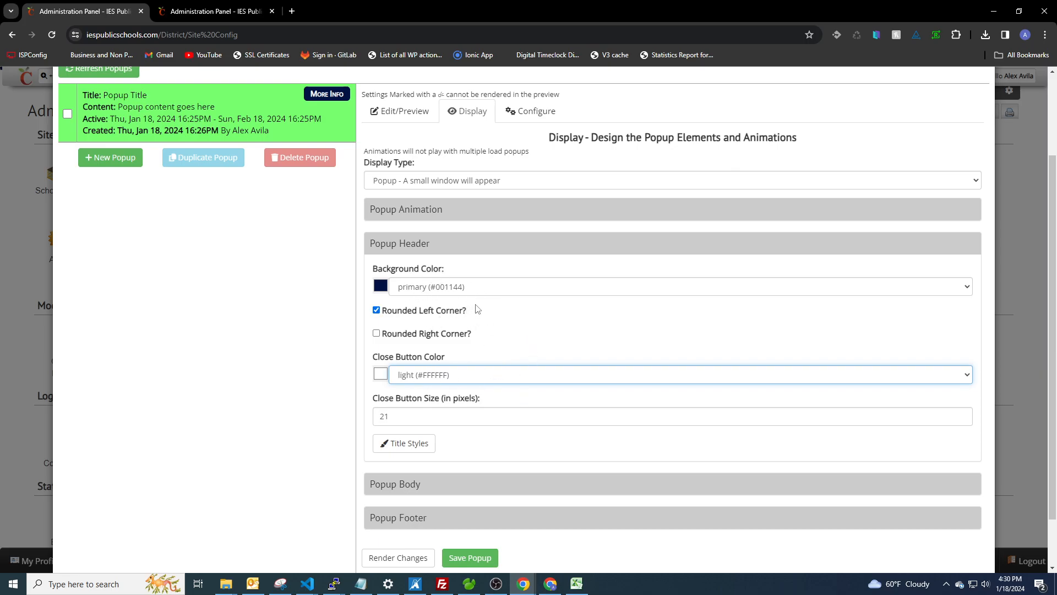
pyautogui.scroll(2, 427, 367)
pyautogui.click(418, 225)
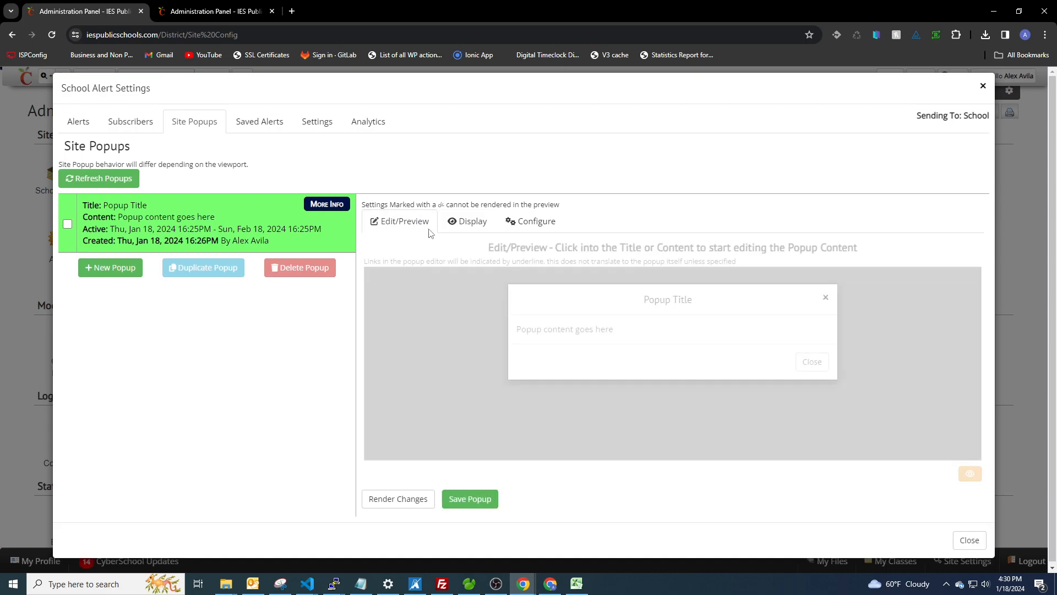
pyautogui.click(403, 501)
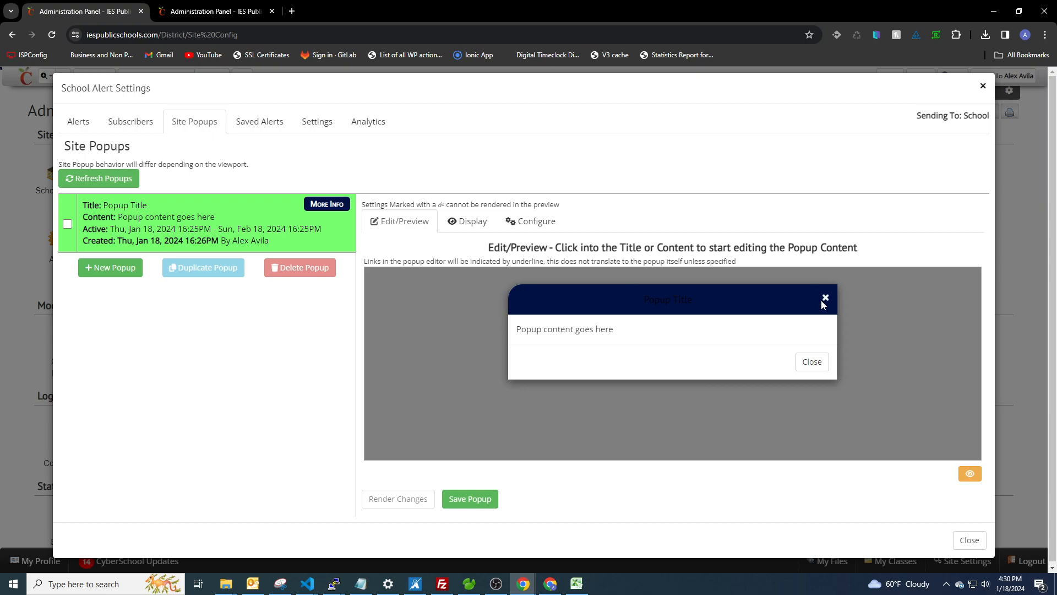
# Step: Set the popup header's title color to light (#FFFFFF) and its font size to 30 pixels
pyautogui.click(469, 221)
pyautogui.scroll(-1, 470, 373)
pyautogui.scroll(-1, 440, 408)
pyautogui.click(425, 442)
pyautogui.scroll(-2, 468, 398)
pyautogui.click(450, 378)
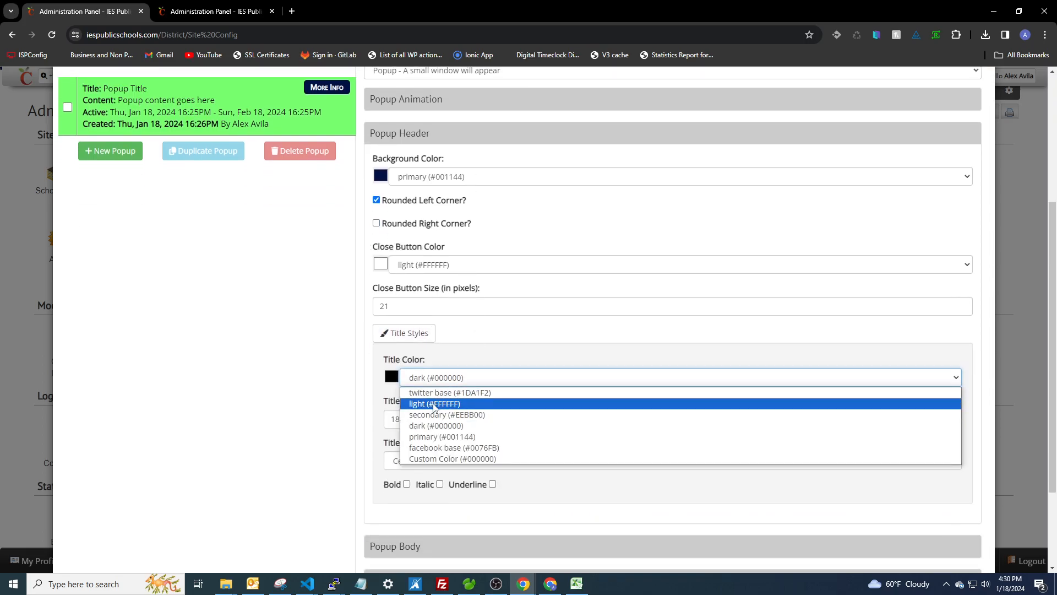
pyautogui.click(435, 403)
pyautogui.doubleClick(387, 419)
pyautogui.write('30')
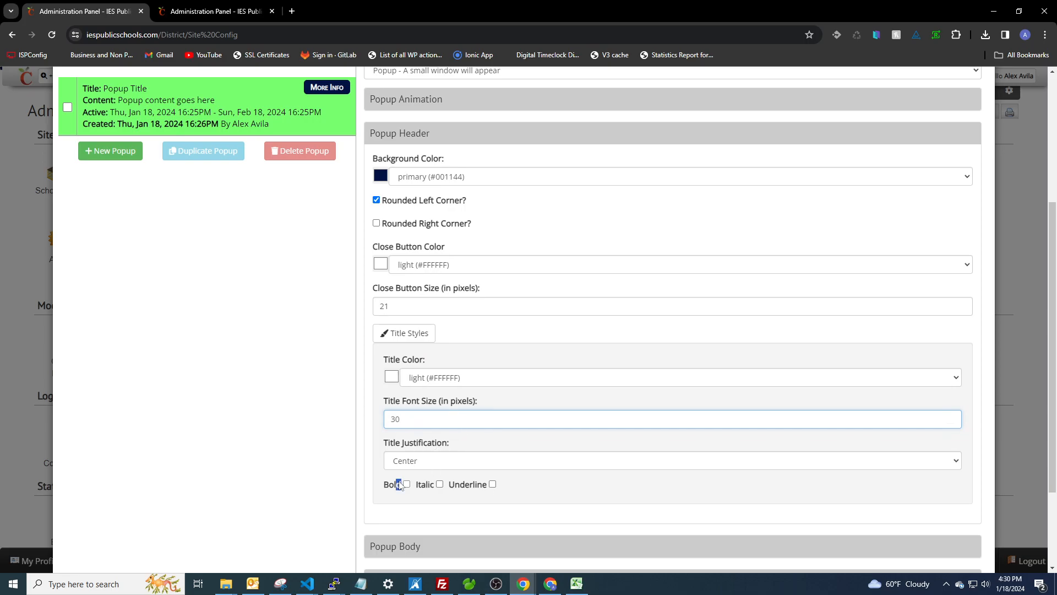
# Step: Make the popup header's title bold, italic and underlined, and render the changes in the preview
pyautogui.click(472, 484)
pyautogui.click(425, 484)
pyautogui.click(391, 484)
pyautogui.scroll(2, 428, 413)
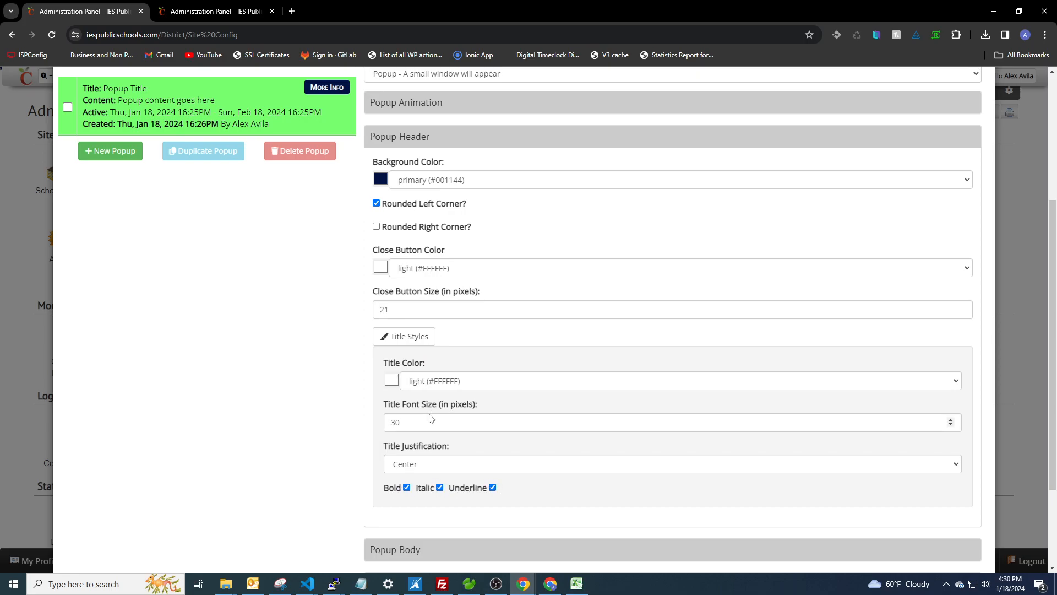
pyautogui.click(401, 245)
pyautogui.click(402, 225)
pyautogui.click(412, 498)
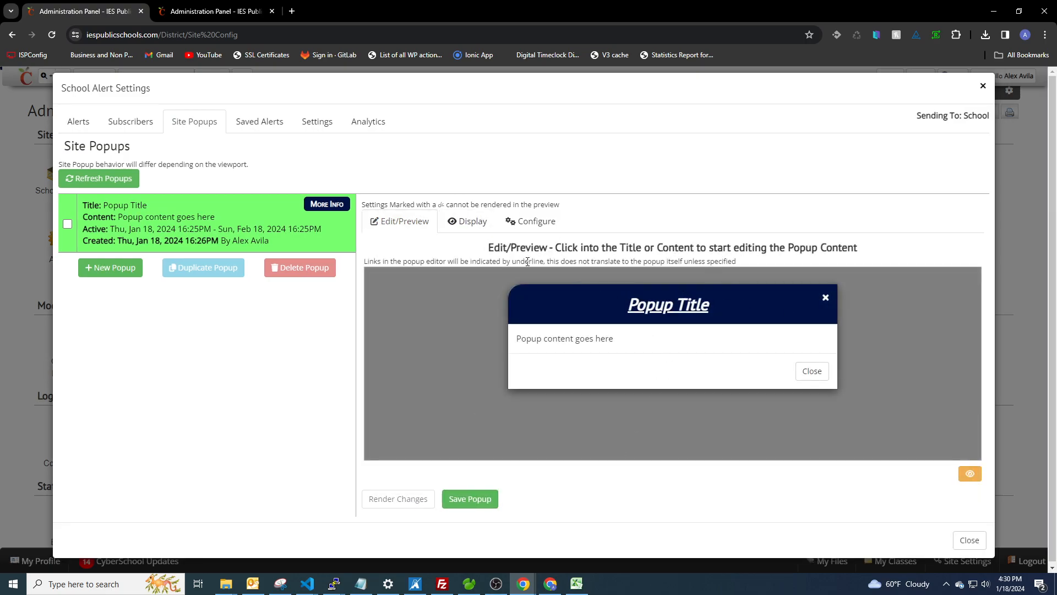
# Step: Set the popup body's background color to primary (#001144) and render the change in the preview
pyautogui.click(470, 222)
pyautogui.click(428, 387)
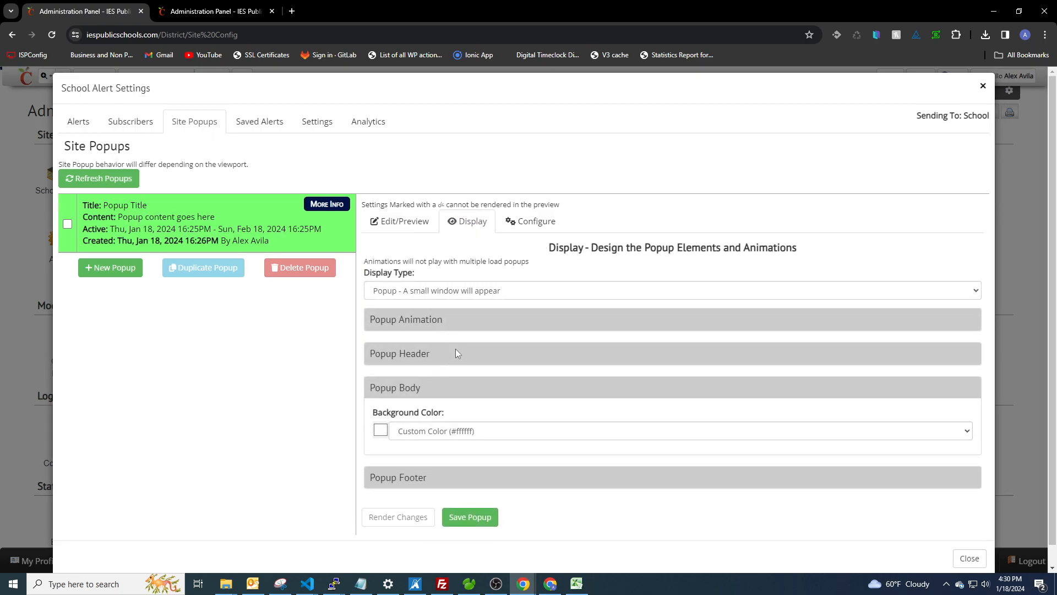
pyautogui.scroll(-1, 435, 413)
pyautogui.click(439, 410)
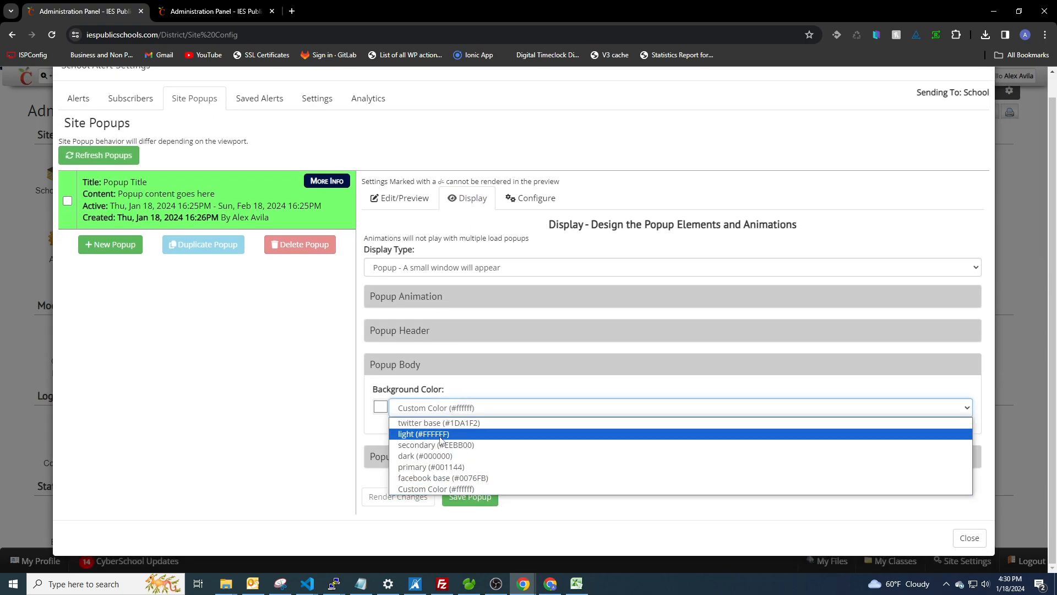
pyautogui.click(429, 467)
pyautogui.click(400, 198)
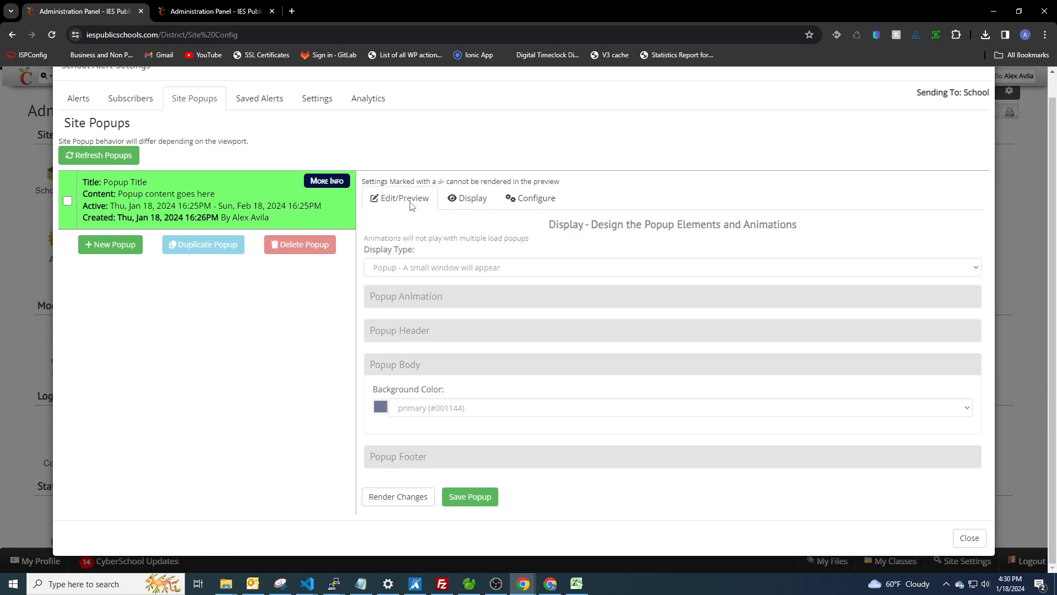
pyautogui.click(417, 492)
# Step: Change the text color of "Popup content goes here" to white and center the text
pyautogui.click(616, 337)
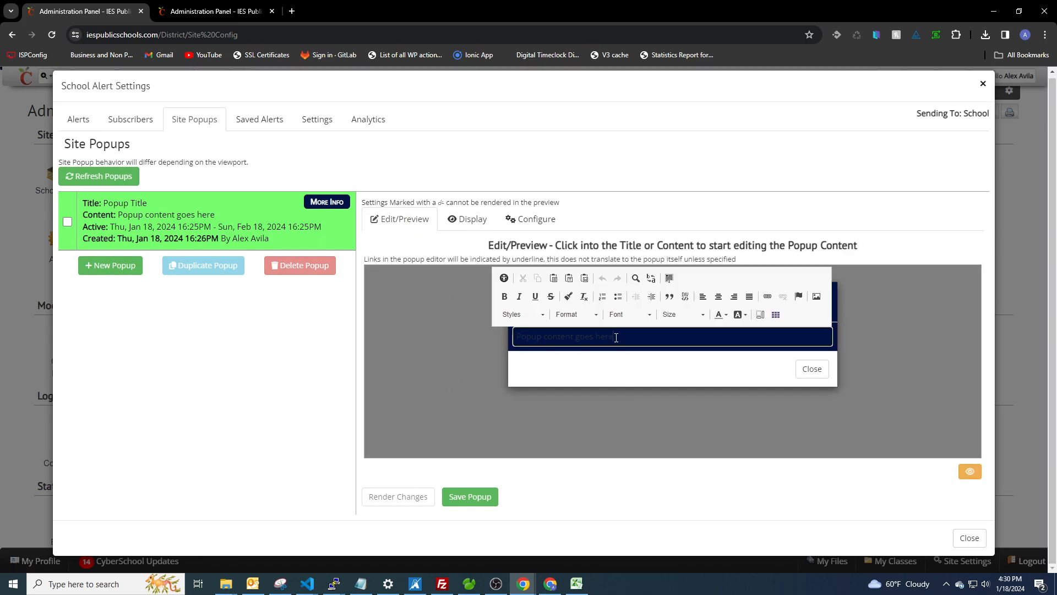
pyautogui.tripleClick(616, 338)
pyautogui.click(722, 314)
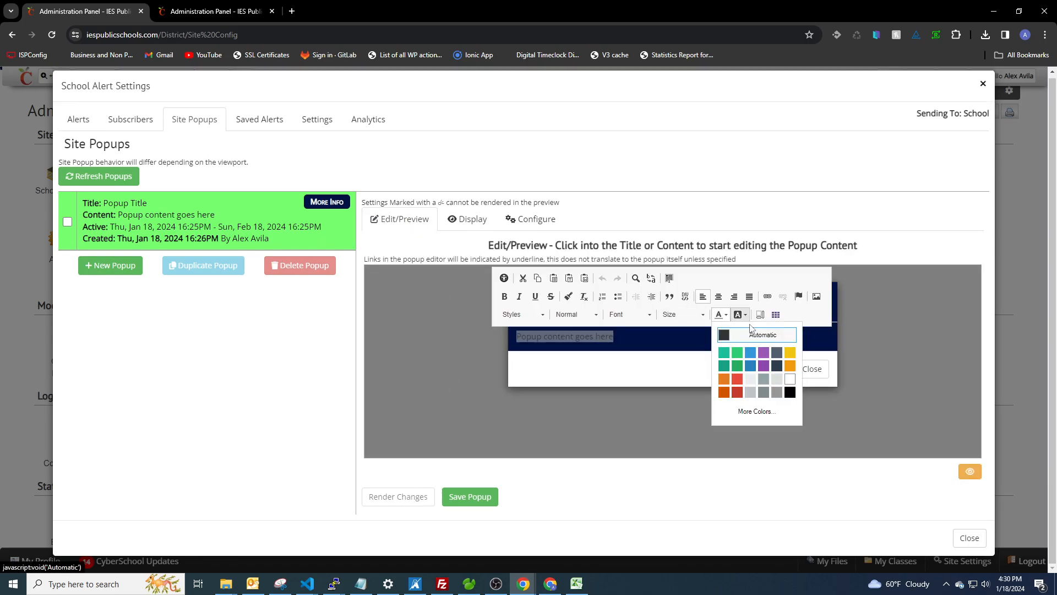
pyautogui.click(789, 380)
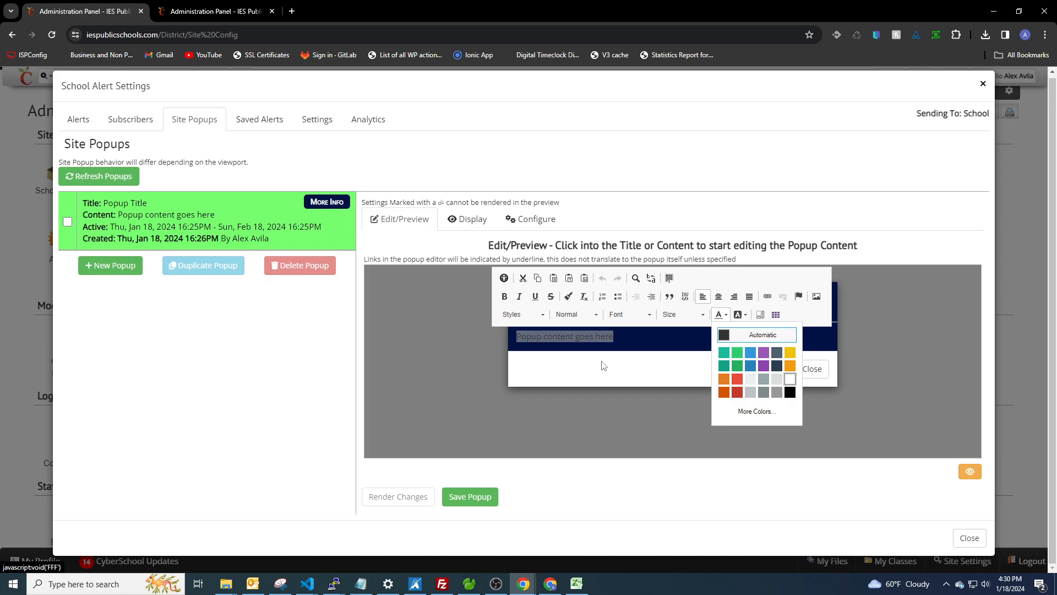
pyautogui.click(718, 297)
pyautogui.click(672, 368)
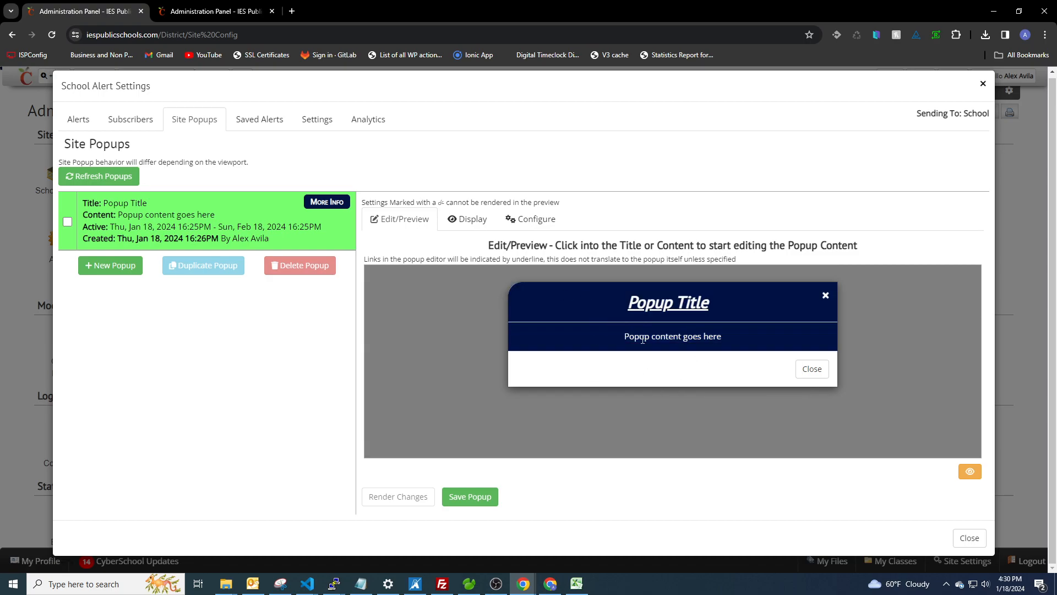
# Step: Set the popup footer's background color to primary (#001144)
pyautogui.click(480, 220)
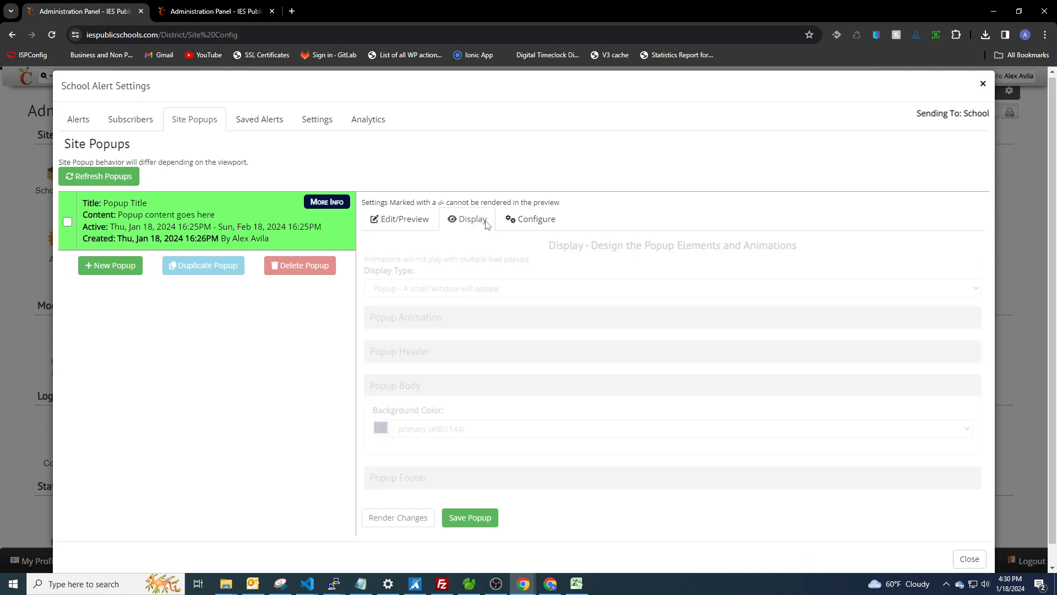
pyautogui.click(425, 386)
pyautogui.click(438, 419)
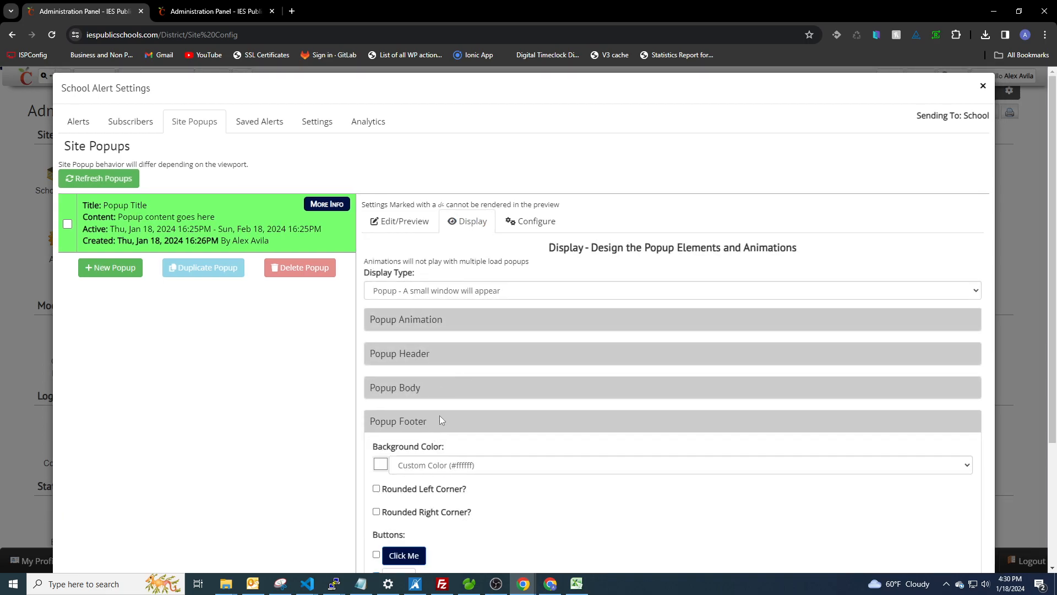
pyautogui.scroll(-2, 469, 381)
pyautogui.scroll(-1, 469, 382)
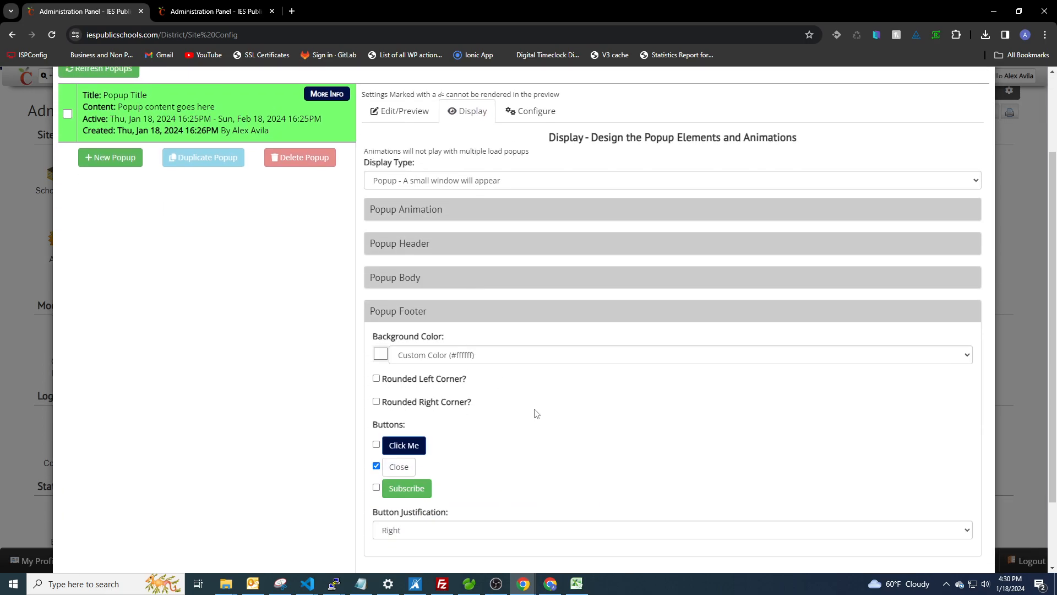
pyautogui.click(473, 361)
pyautogui.click(468, 410)
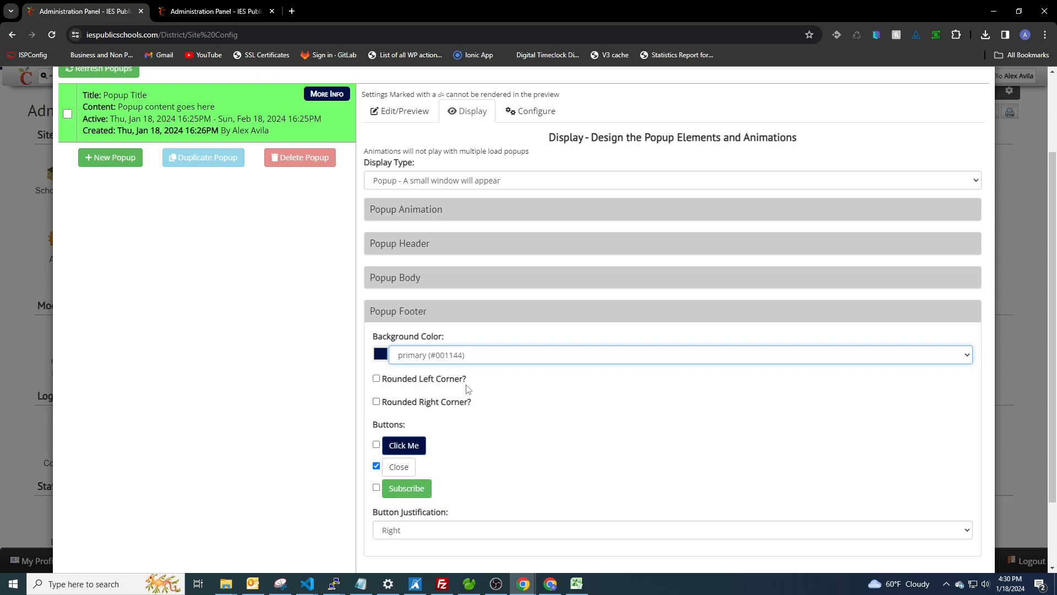
# Step: Round the popup footer's right corner, remove its Close button, and render the changes in the preview
pyautogui.click(409, 405)
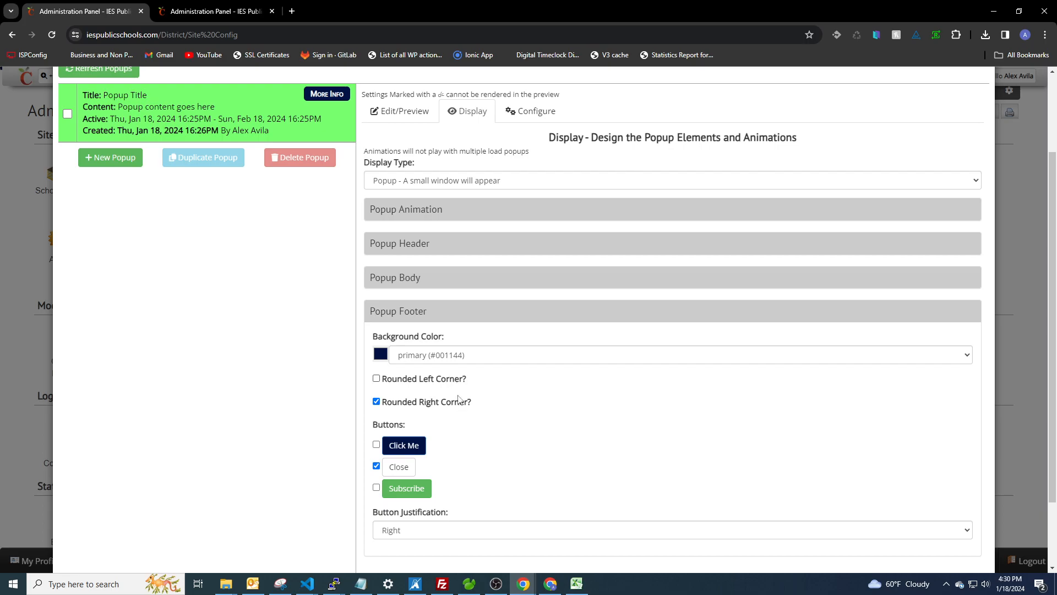
pyautogui.scroll(-1, 502, 398)
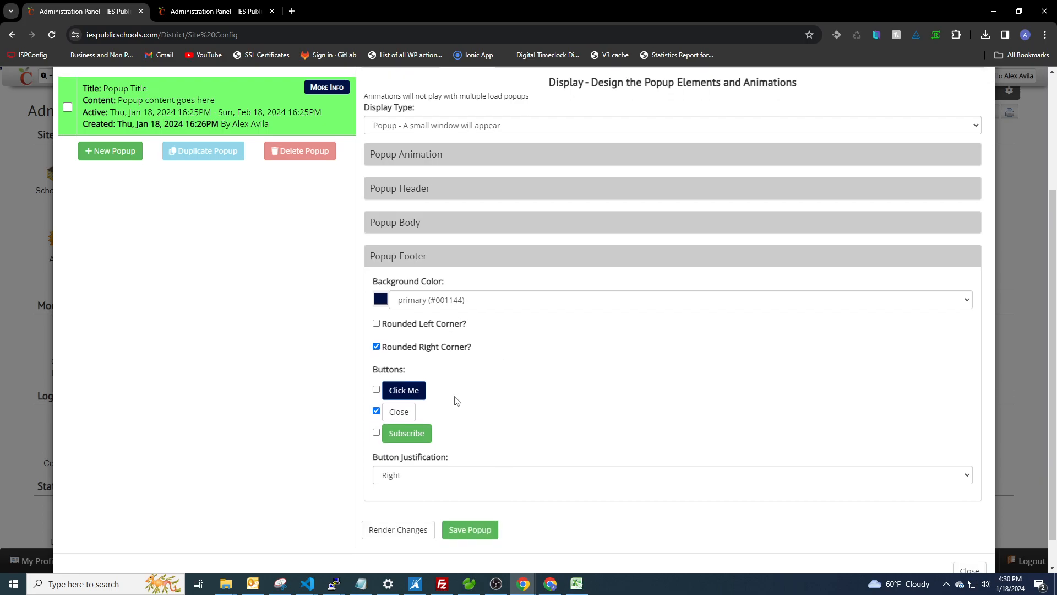
pyautogui.click(376, 412)
pyautogui.scroll(2, 488, 406)
pyautogui.click(406, 225)
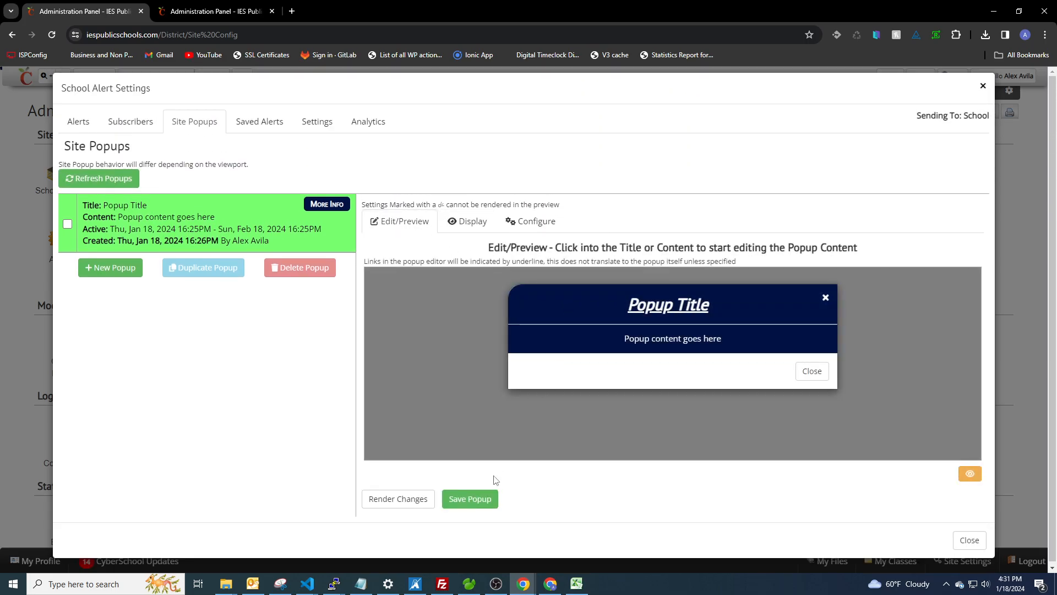
pyautogui.click(398, 498)
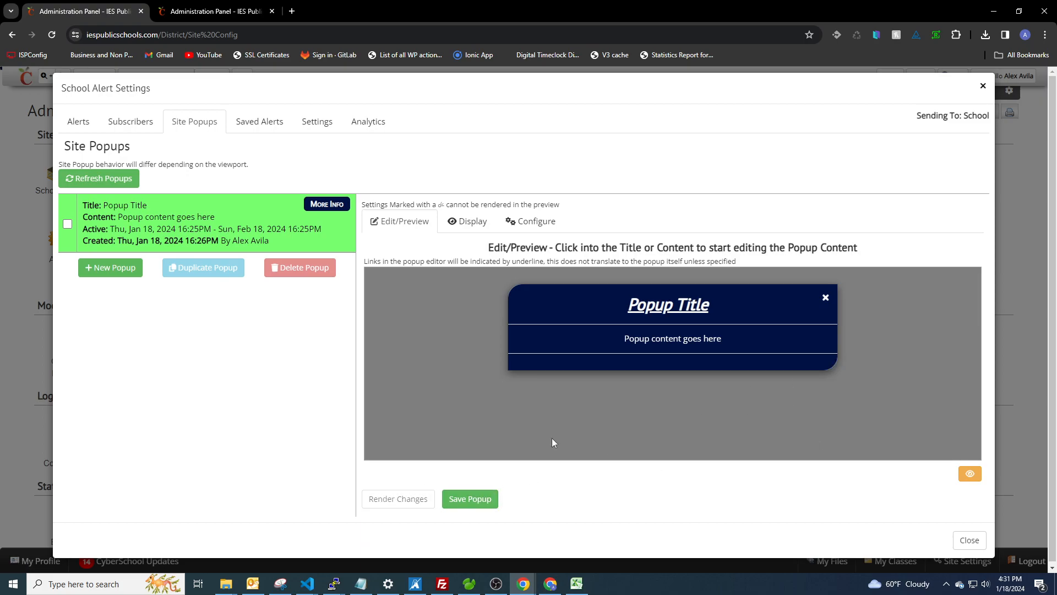
pyautogui.click(468, 220)
pyautogui.scroll(-3, 530, 341)
pyautogui.click(376, 385)
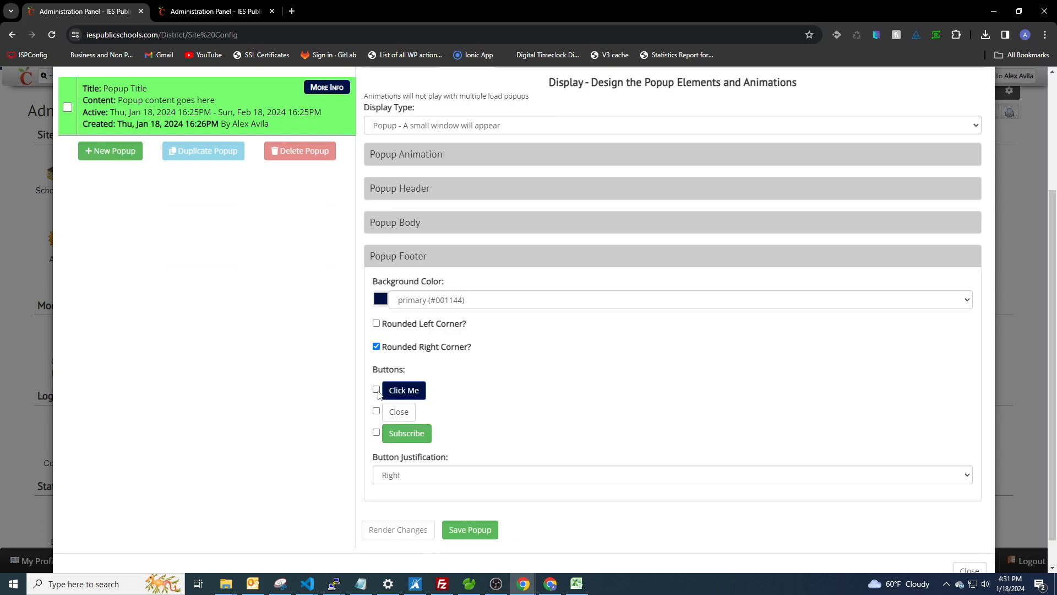
pyautogui.scroll(-1, 530, 360)
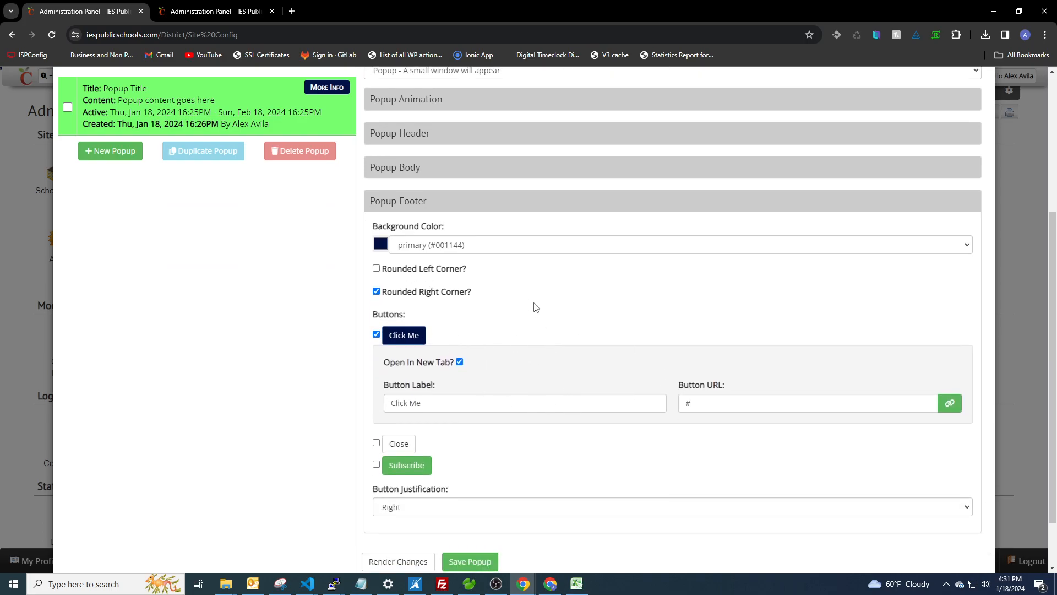
pyautogui.click(438, 400)
pyautogui.hotkey('ctrl', 'a')
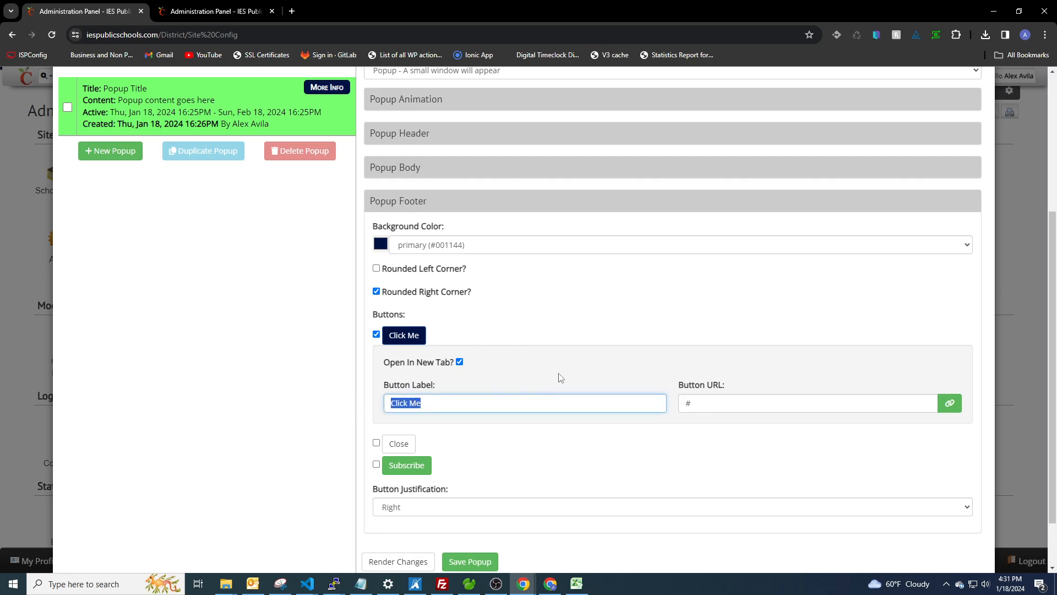
pyautogui.write('Che')
pyautogui.press('Tab')
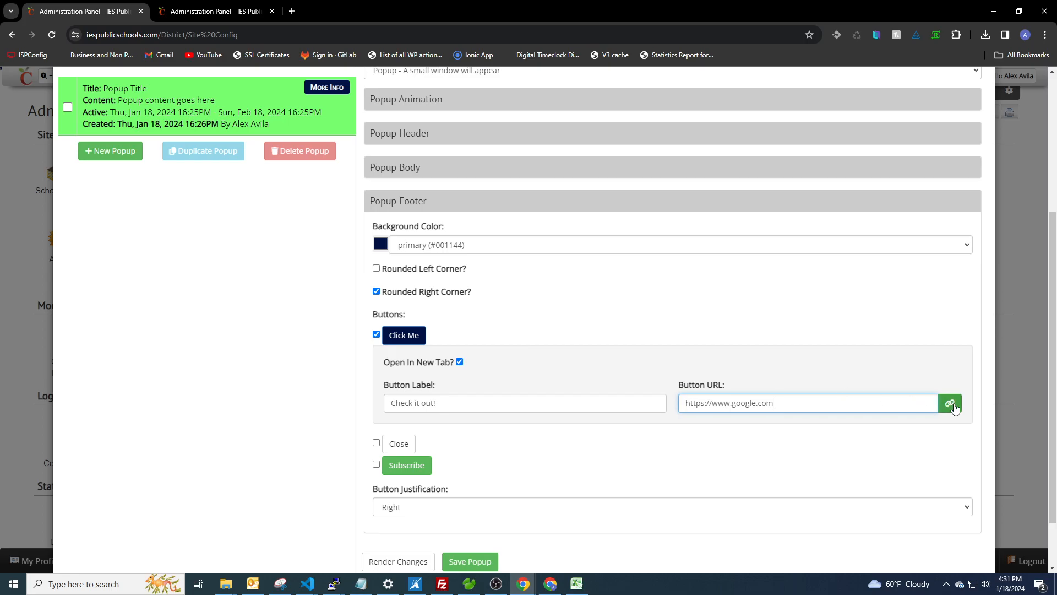
pyautogui.scroll(3, 462, 309)
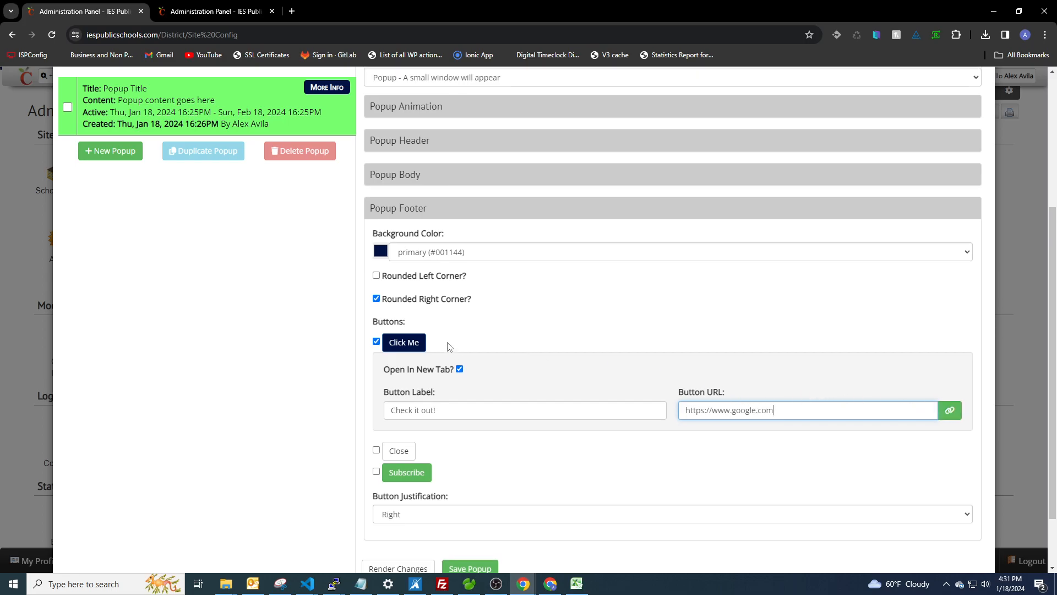
pyautogui.click(395, 222)
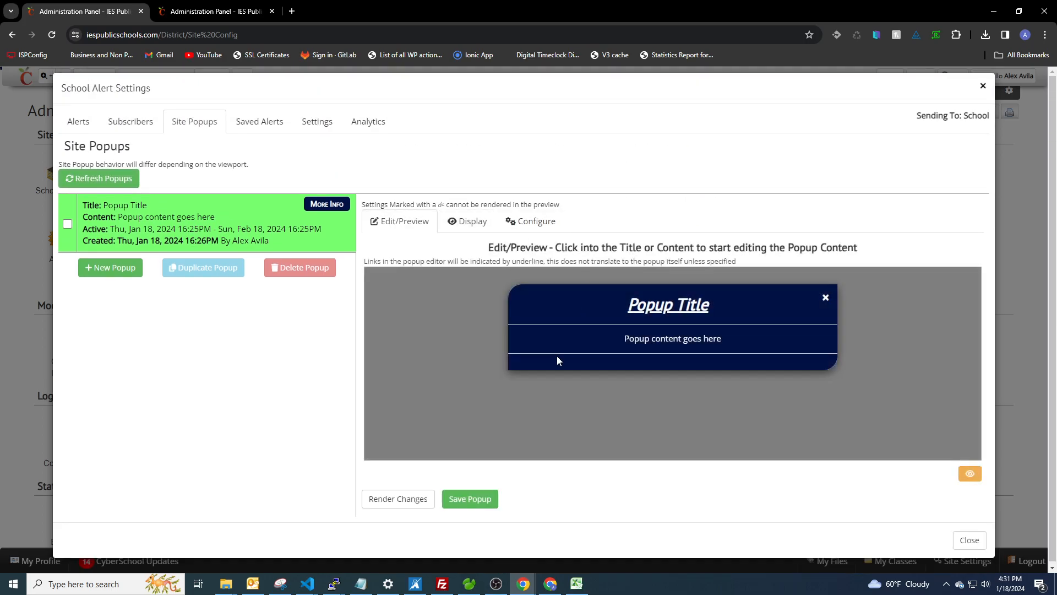
pyautogui.click(412, 501)
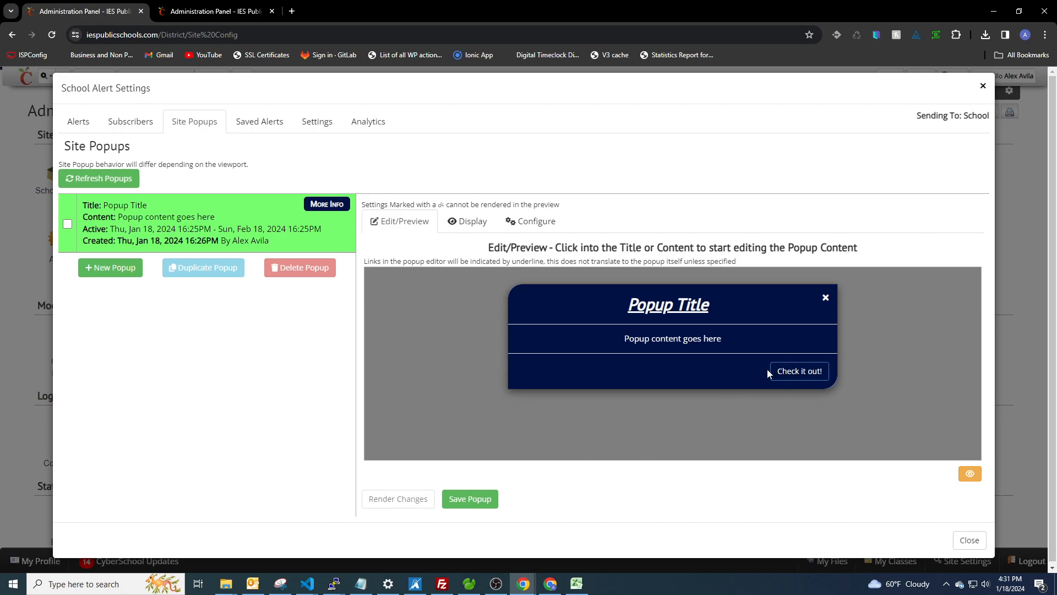
# Step: Set the popup footer's background color to secondary (#EEBB00) and render the change in the preview
pyautogui.click(466, 222)
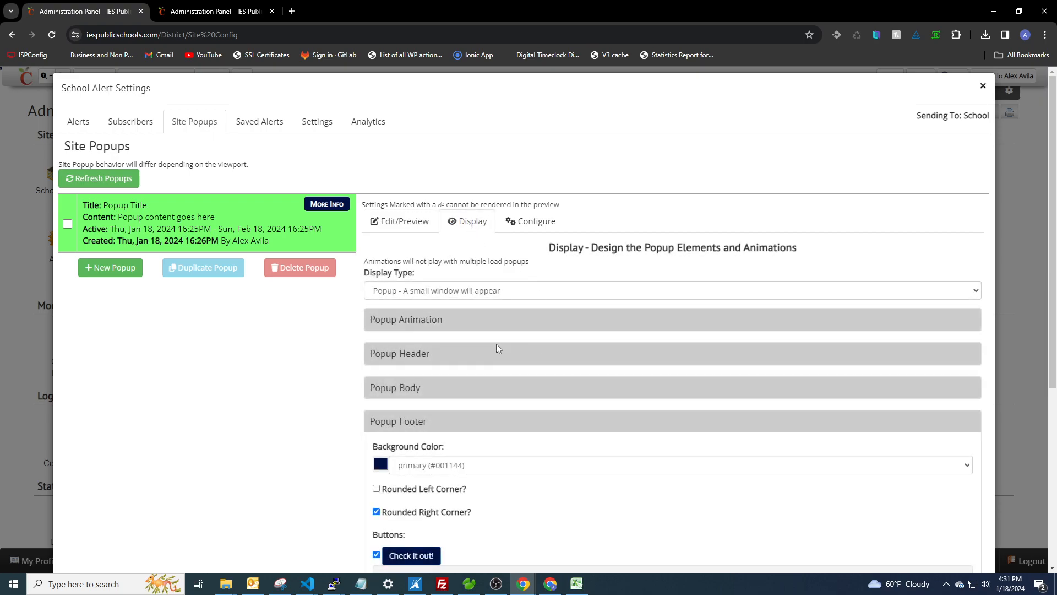
pyautogui.scroll(-2, 437, 324)
pyautogui.click(433, 354)
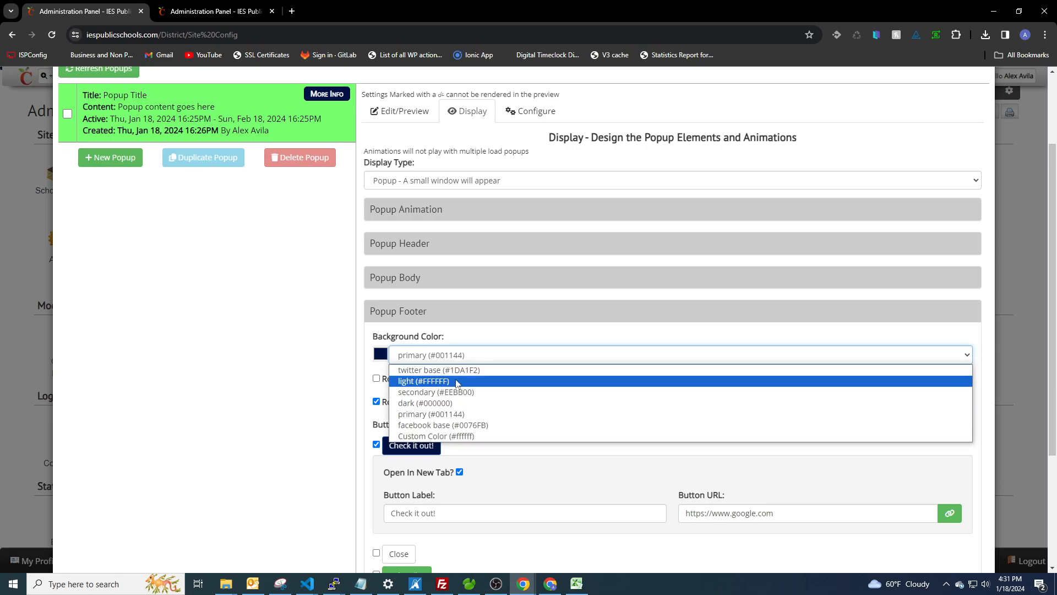
pyautogui.click(446, 392)
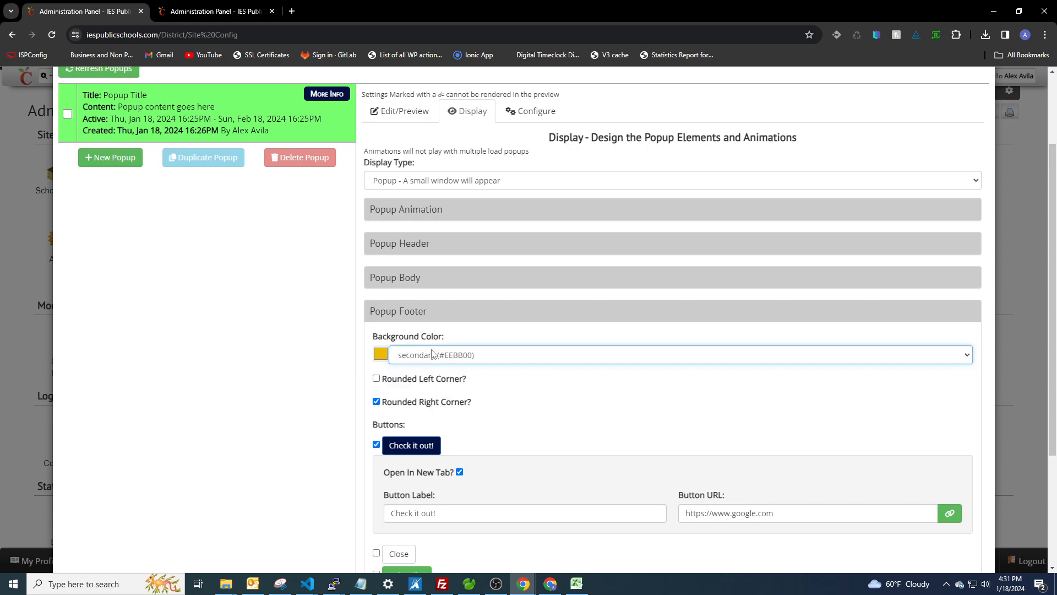
pyautogui.scroll(-1, 424, 340)
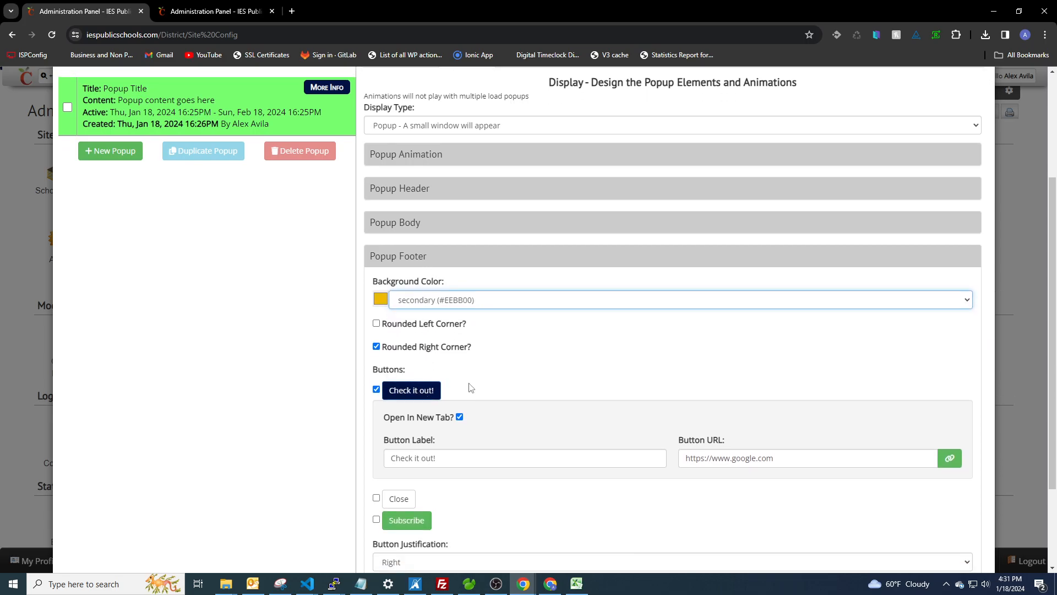
pyautogui.scroll(2, 419, 379)
pyautogui.click(400, 166)
pyautogui.click(402, 496)
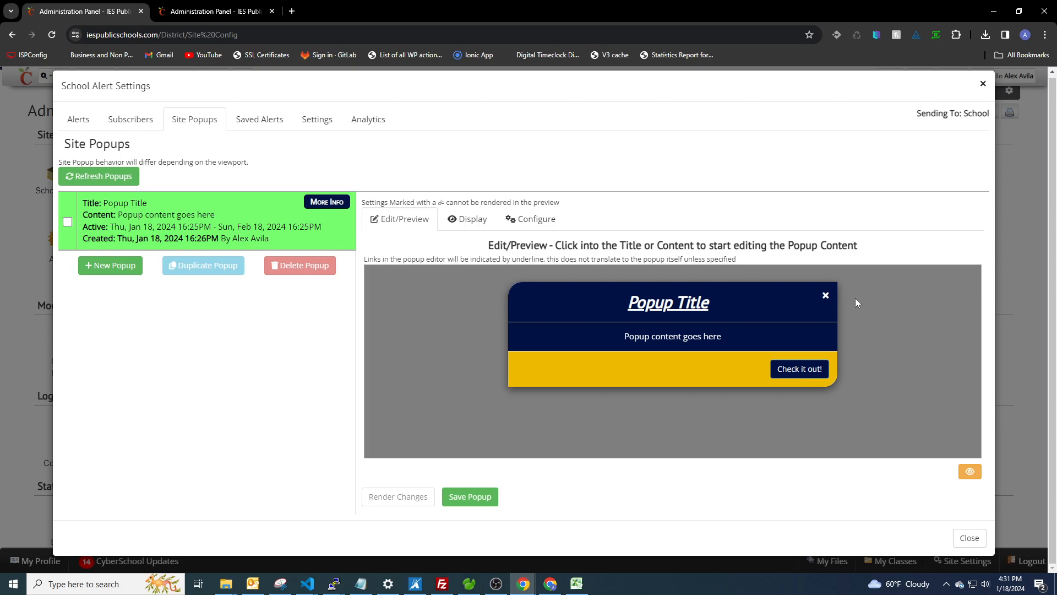
# Step: Set the footer's button justification to center and render the change in the preview
pyautogui.click(467, 218)
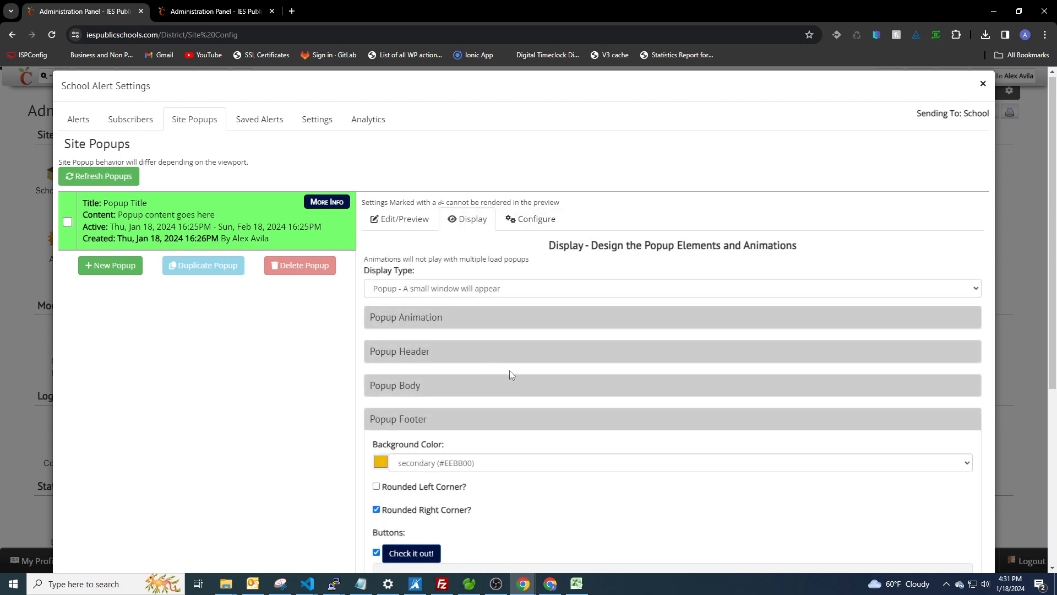
pyautogui.scroll(-4, 504, 375)
pyautogui.click(468, 505)
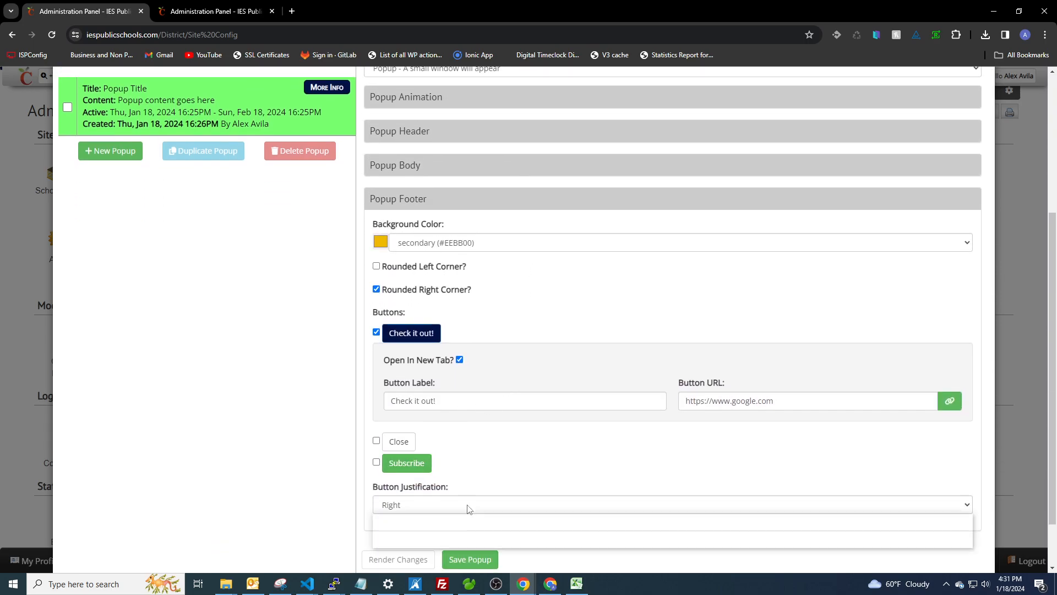
pyautogui.click(411, 530)
pyautogui.scroll(4, 465, 457)
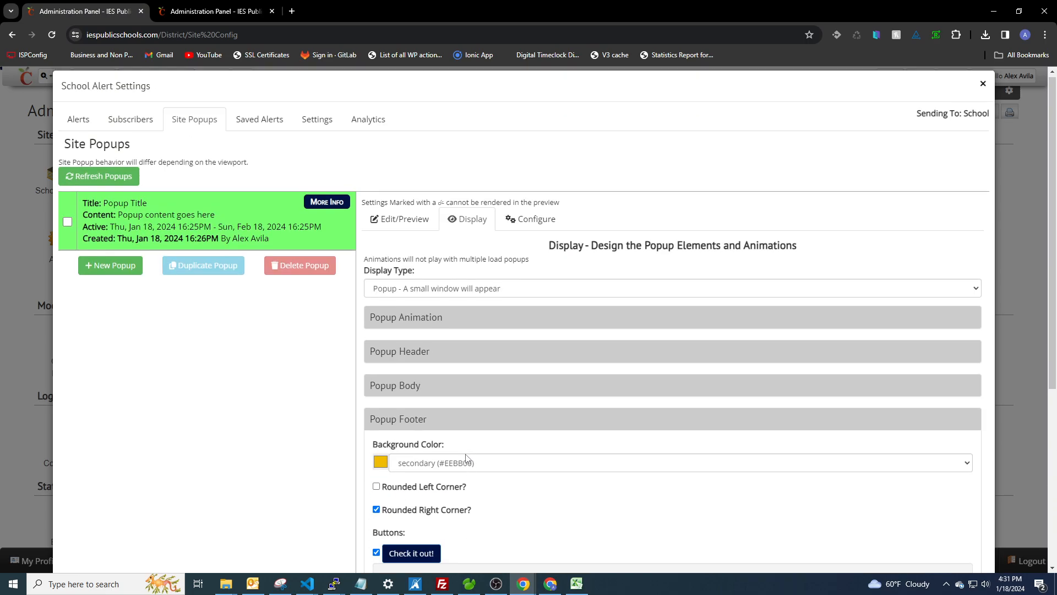
pyautogui.click(408, 222)
pyautogui.click(406, 497)
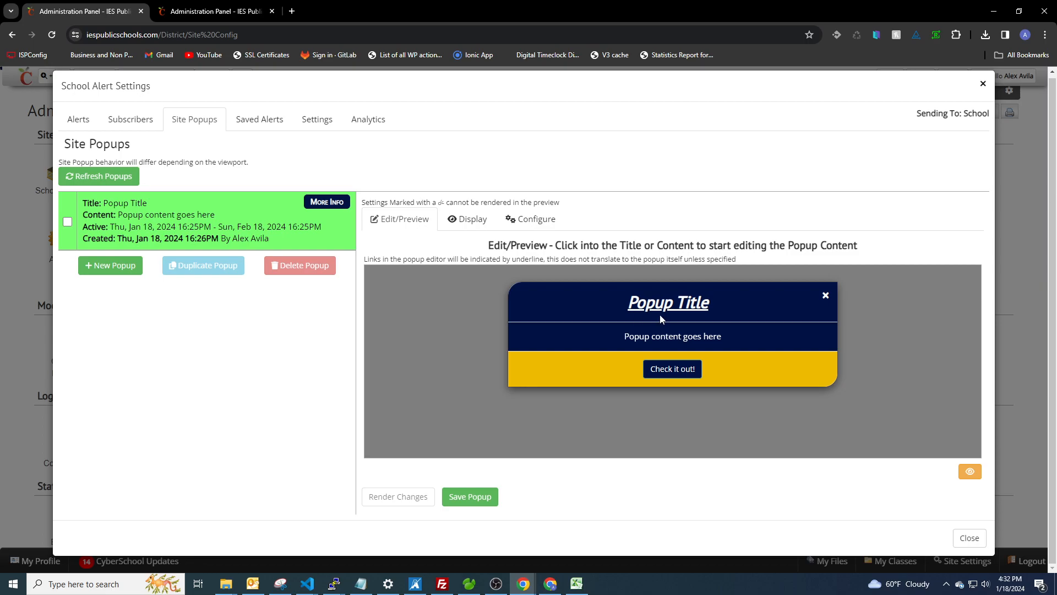
# Step: Set the font size of the body text "Popup content goes here" to 20
pyautogui.moveTo(735, 340); pyautogui.dragTo(590, 342)
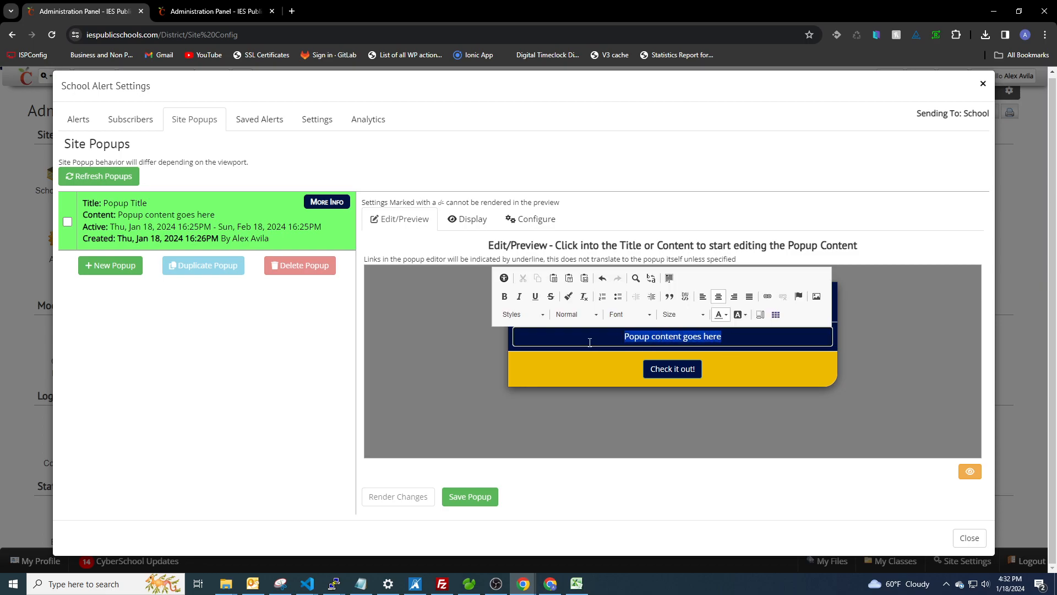
pyautogui.click(683, 315)
pyautogui.scroll(-3, 668, 363)
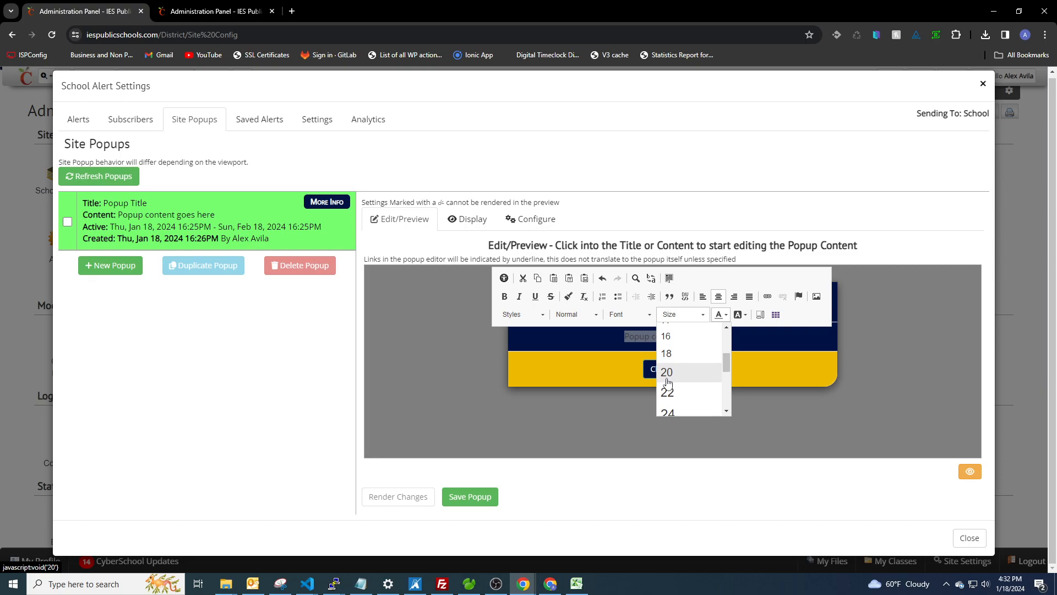
pyautogui.click(666, 373)
pyautogui.click(769, 338)
pyautogui.click(770, 424)
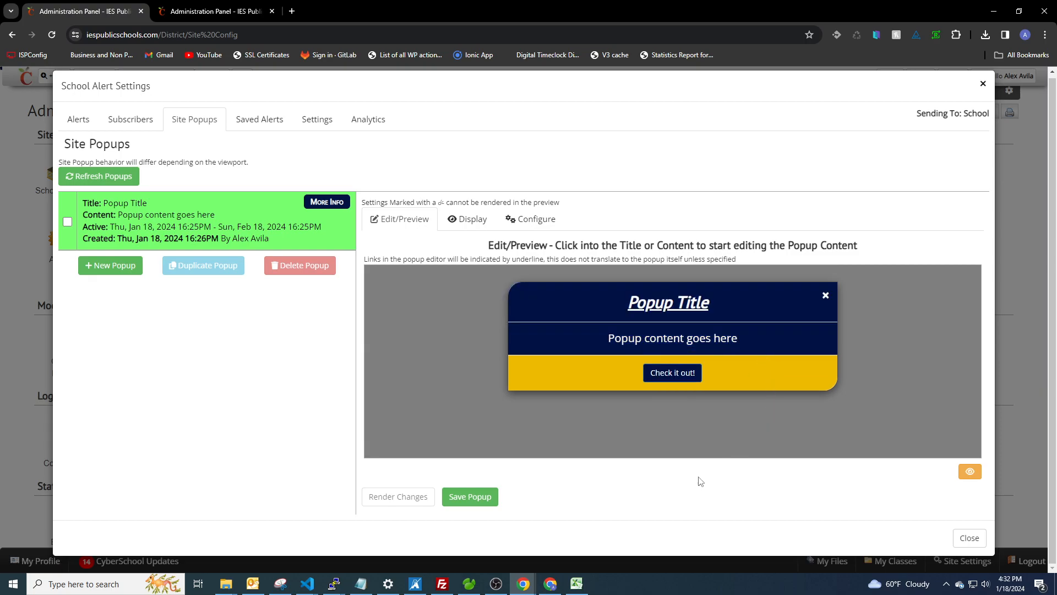
# Step: Set the popup's intro animation to Slide with an intro duration of 1000
pyautogui.click(468, 219)
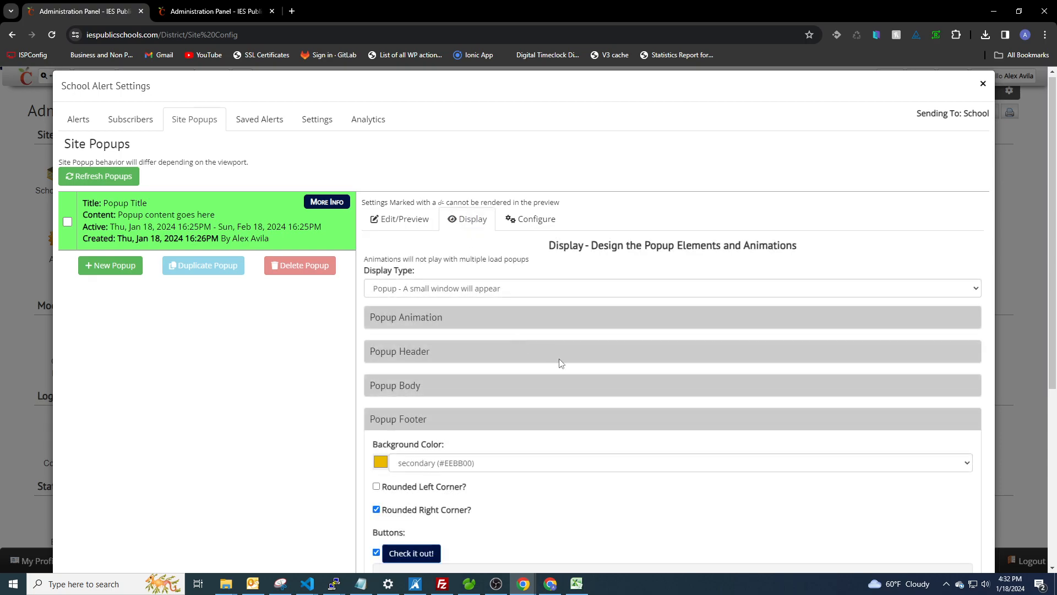
pyautogui.scroll(-2, 559, 361)
pyautogui.click(432, 319)
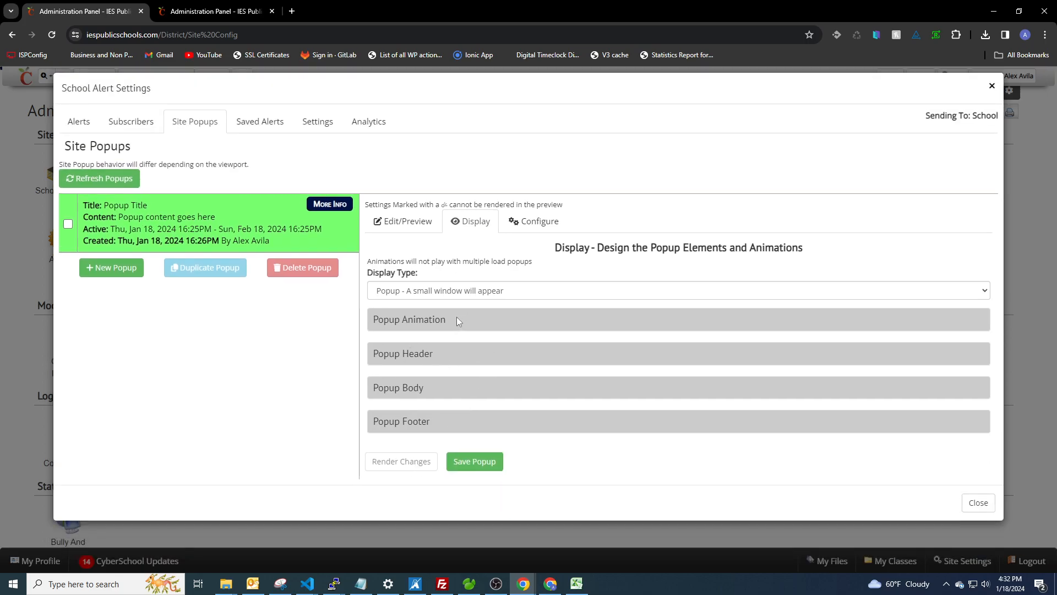
pyautogui.click(447, 324)
pyautogui.scroll(-1, 451, 319)
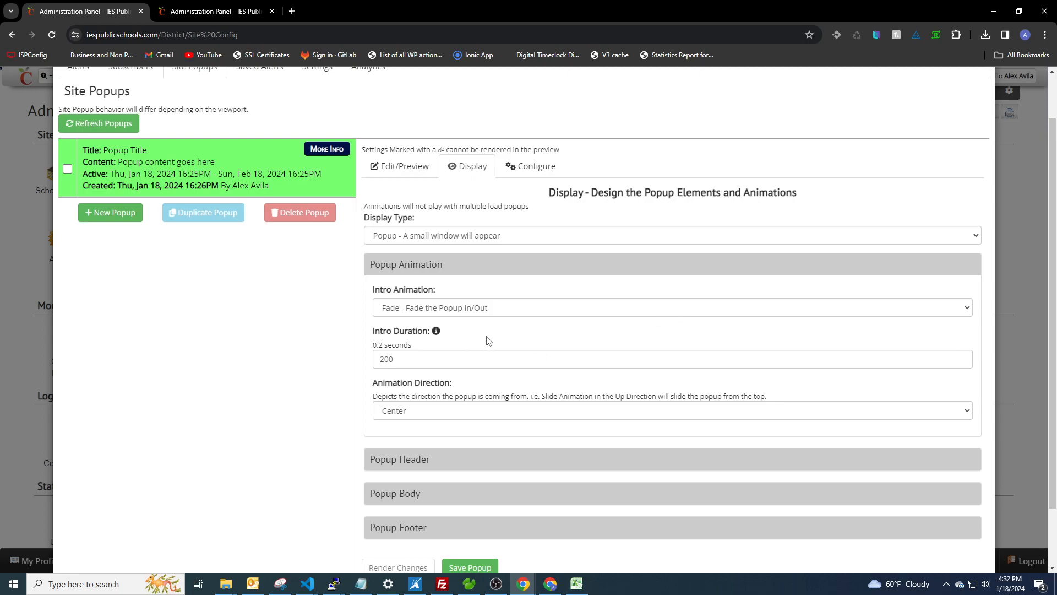
pyautogui.click(438, 310)
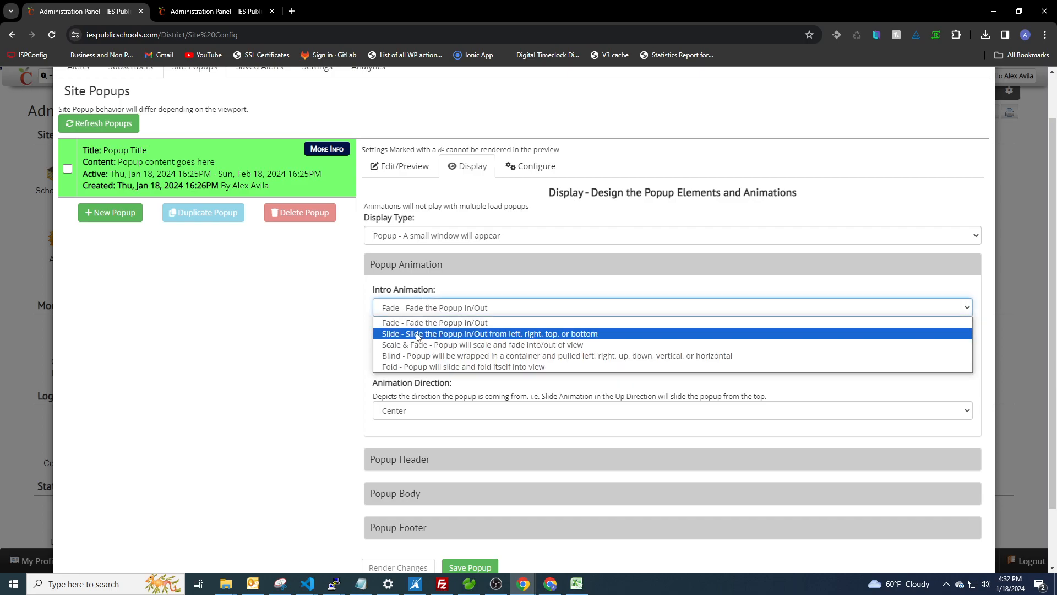
pyautogui.click(427, 334)
pyautogui.doubleClick(422, 358)
pyautogui.write('1000')
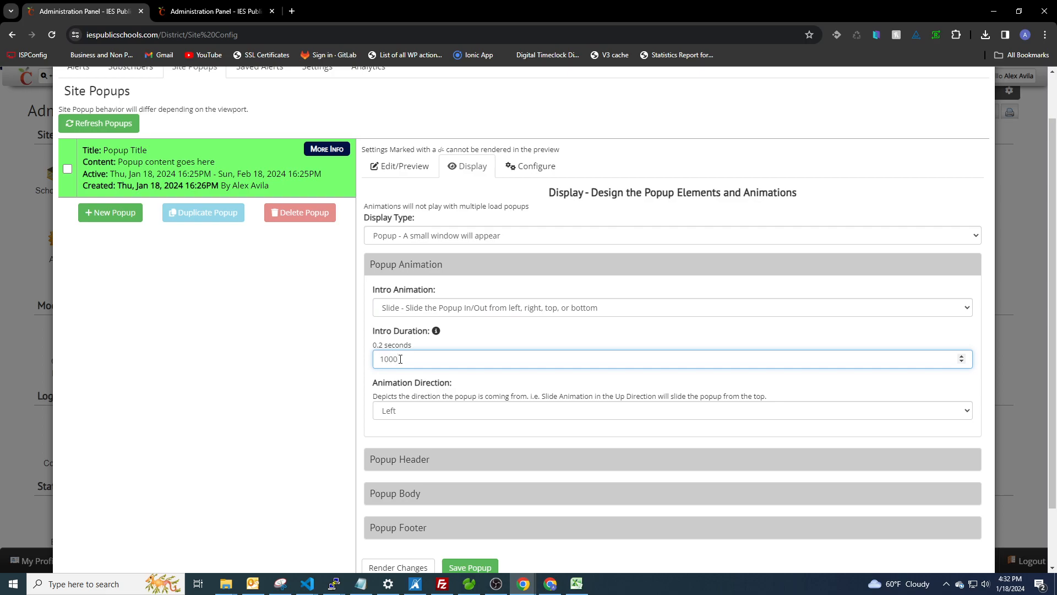
pyautogui.click(476, 346)
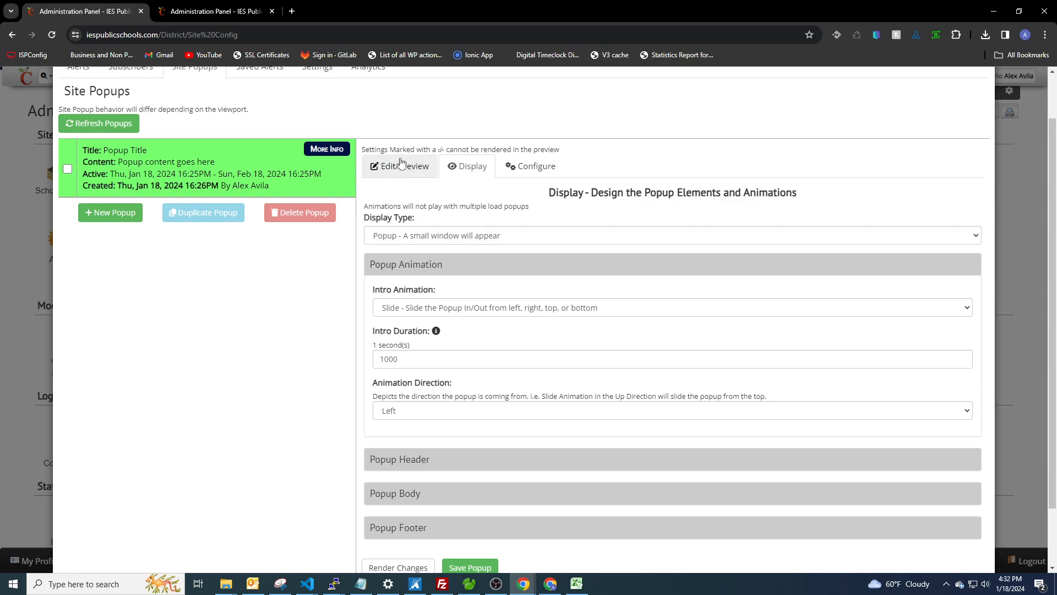
# Step: Set the slide animation's direction to Right and play the animation in the popup preview
pyautogui.click(432, 411)
pyautogui.click(408, 437)
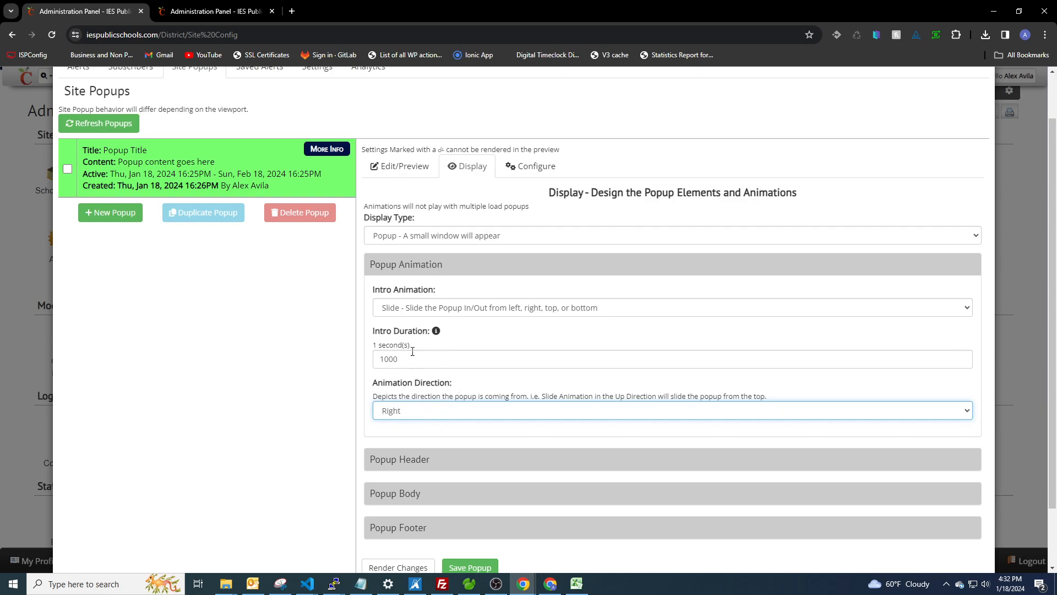
pyautogui.click(402, 166)
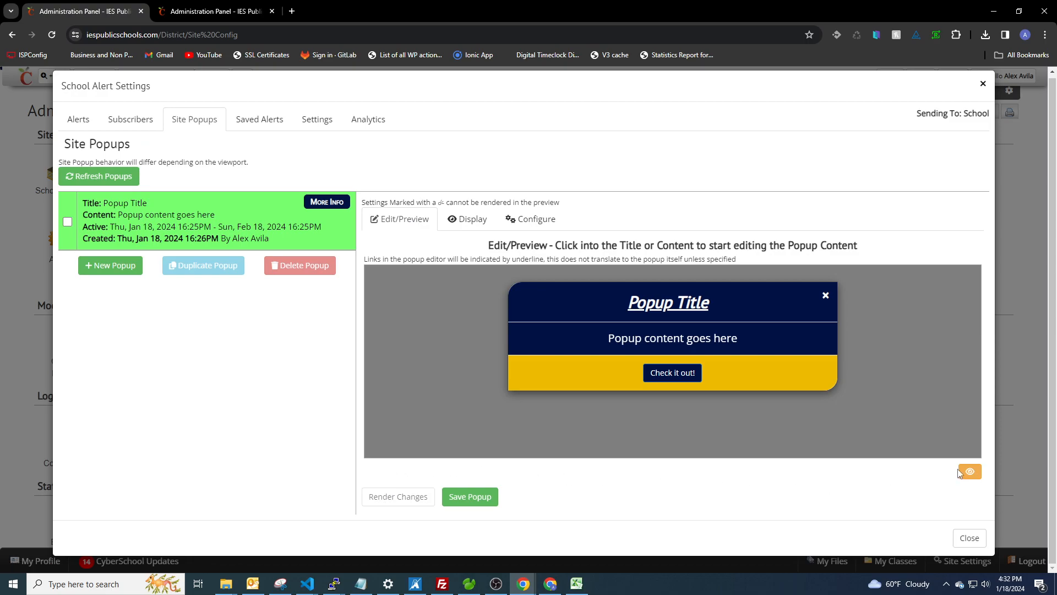
pyautogui.click(971, 472)
pyautogui.click(975, 477)
# Step: Try the Fold intro animation for the popup and switch the intro animation to Blind
pyautogui.click(467, 219)
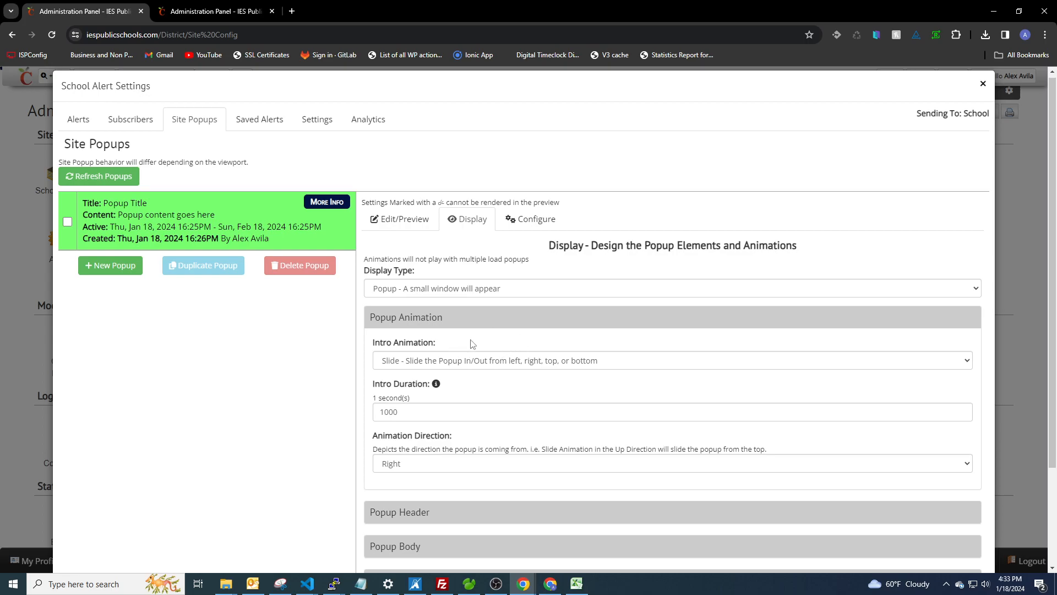
pyautogui.scroll(-3, 468, 343)
pyautogui.click(435, 251)
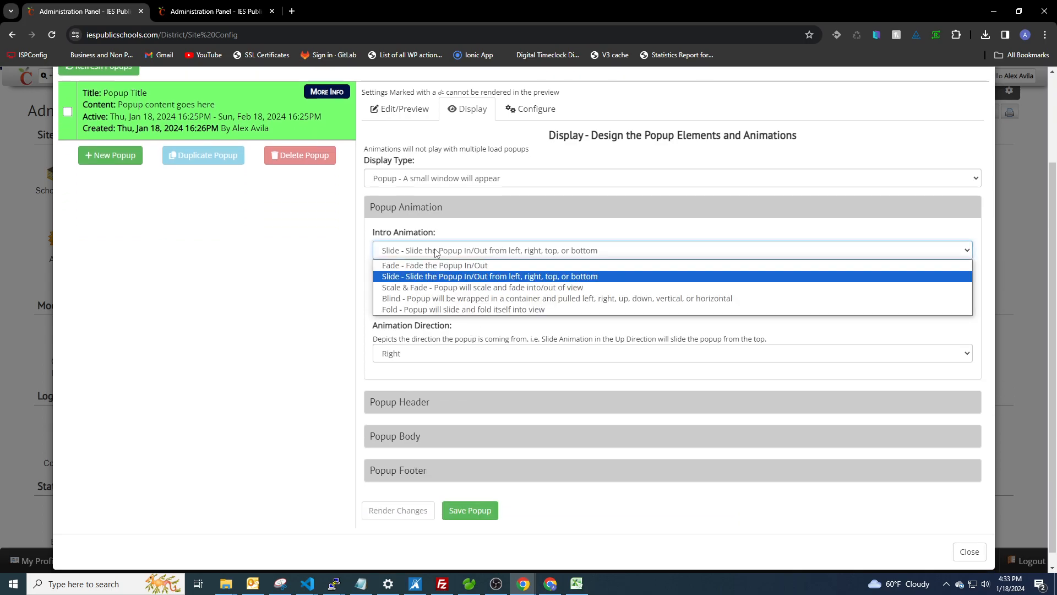
pyautogui.click(413, 309)
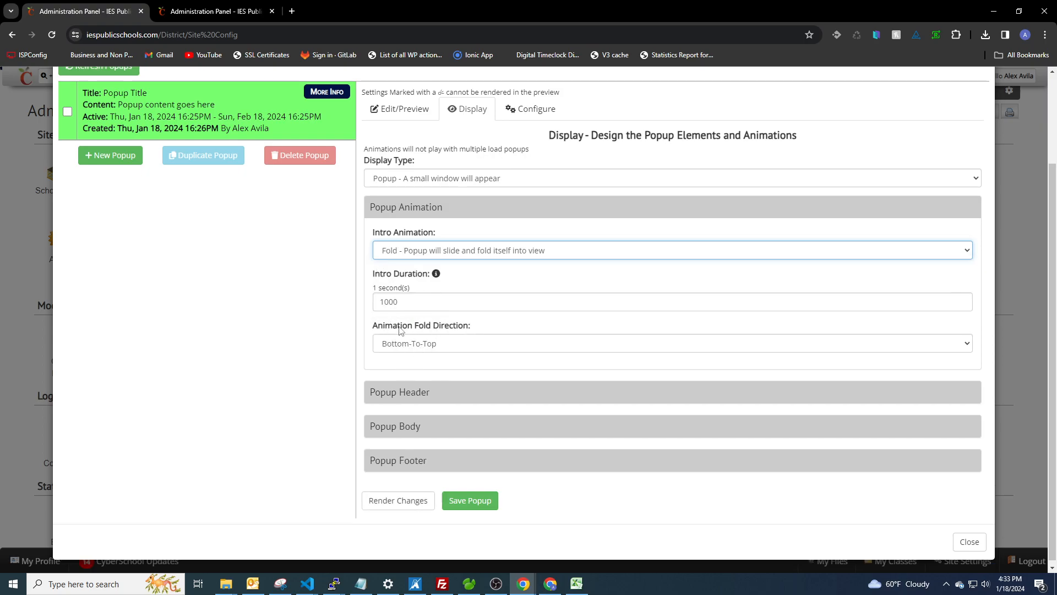
pyautogui.click(468, 254)
pyautogui.click(440, 299)
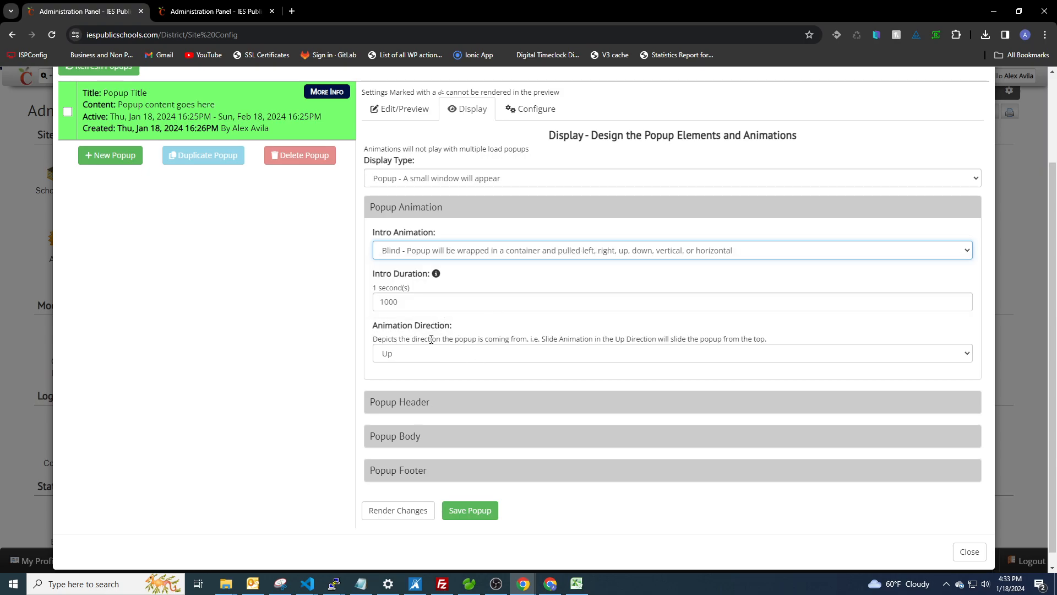
# Step: Set the popup's intro animation to Slide with the animation direction Left
pyautogui.click(480, 255)
pyautogui.click(502, 296)
pyautogui.click(454, 254)
pyautogui.click(495, 362)
pyautogui.click(468, 385)
pyautogui.scroll(-1, 533, 367)
pyautogui.scroll(-1, 529, 367)
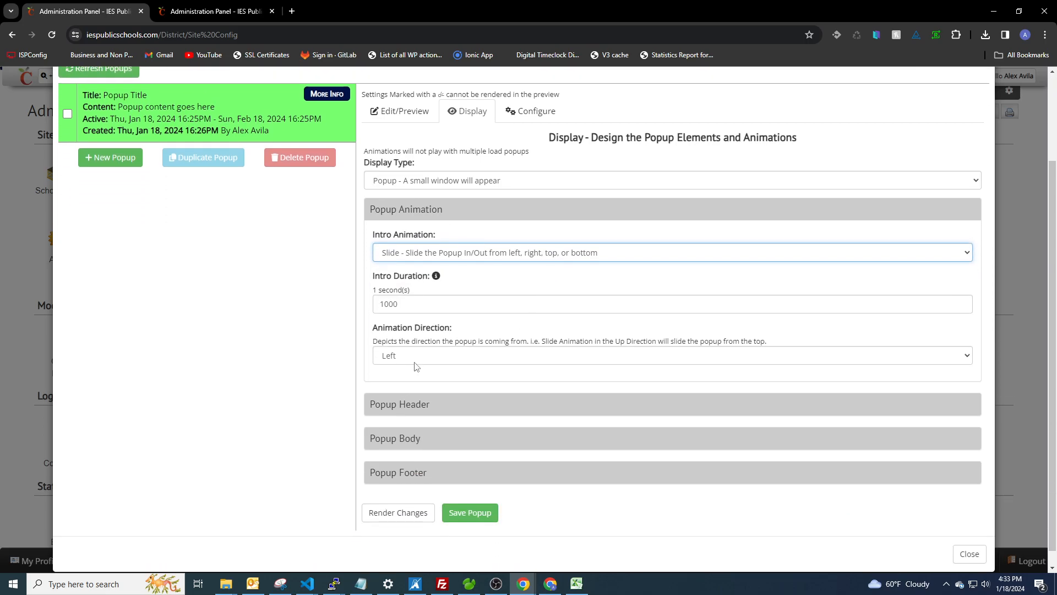
# Step: Preview the popup with its Slide animation and save the popup
pyautogui.scroll(2, 407, 424)
pyautogui.click(401, 222)
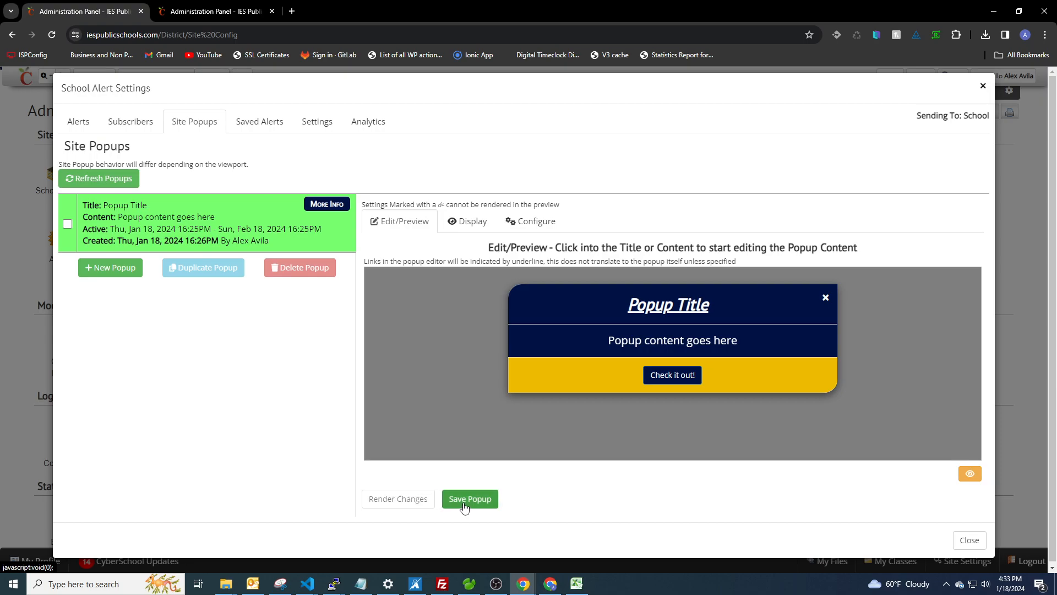
pyautogui.click(470, 508)
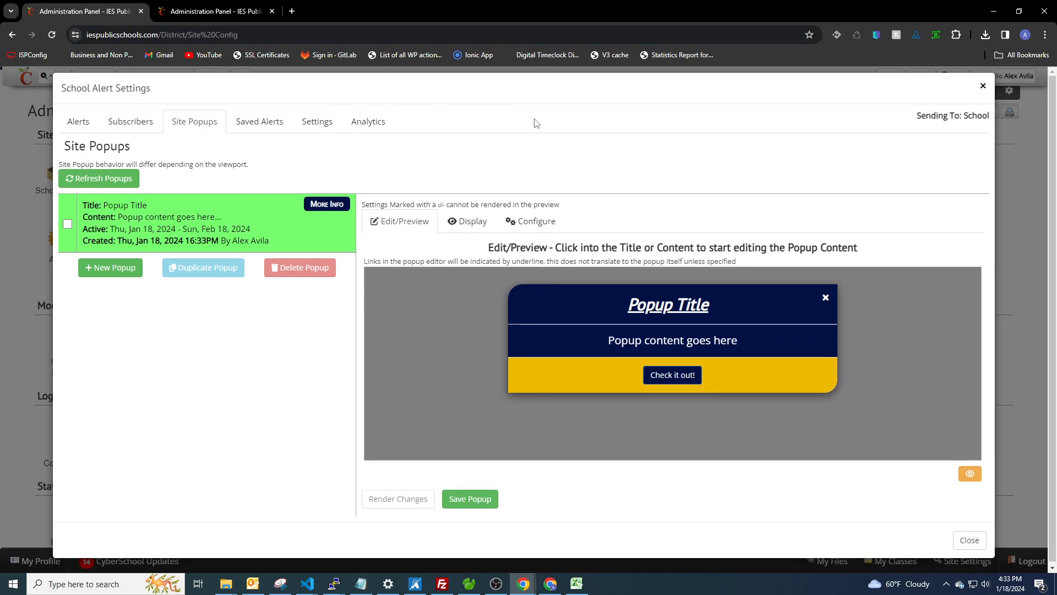
# Step: View the saved popup live on iespublicschools.com in a private browser window and close that window
pyautogui.hotkey('ctrl', 'shift', 'n')
pyautogui.write('iespublicschools.com')
pyautogui.press('Return')
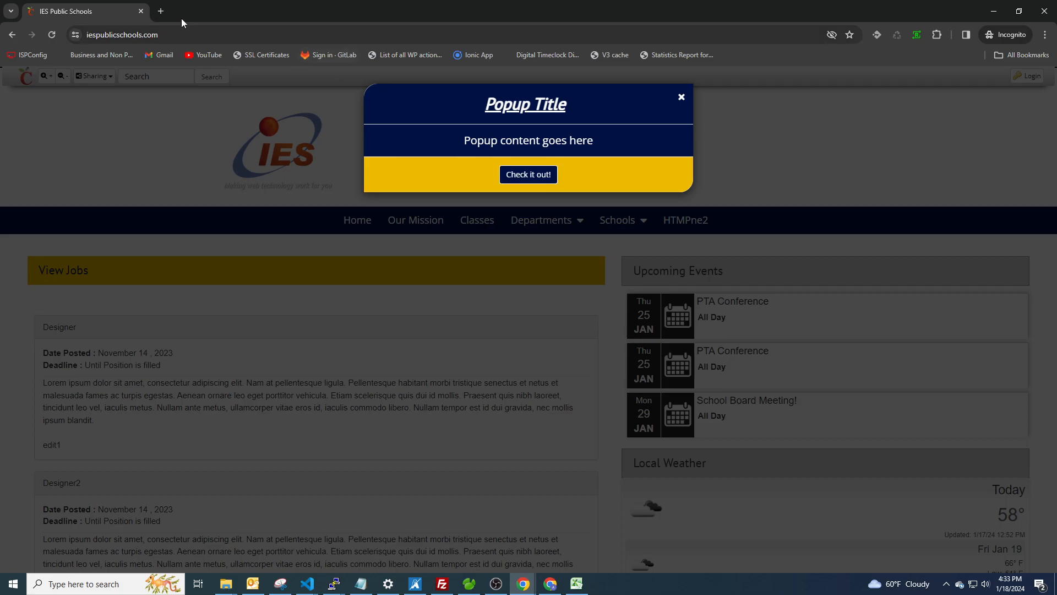
pyautogui.click(1045, 11)
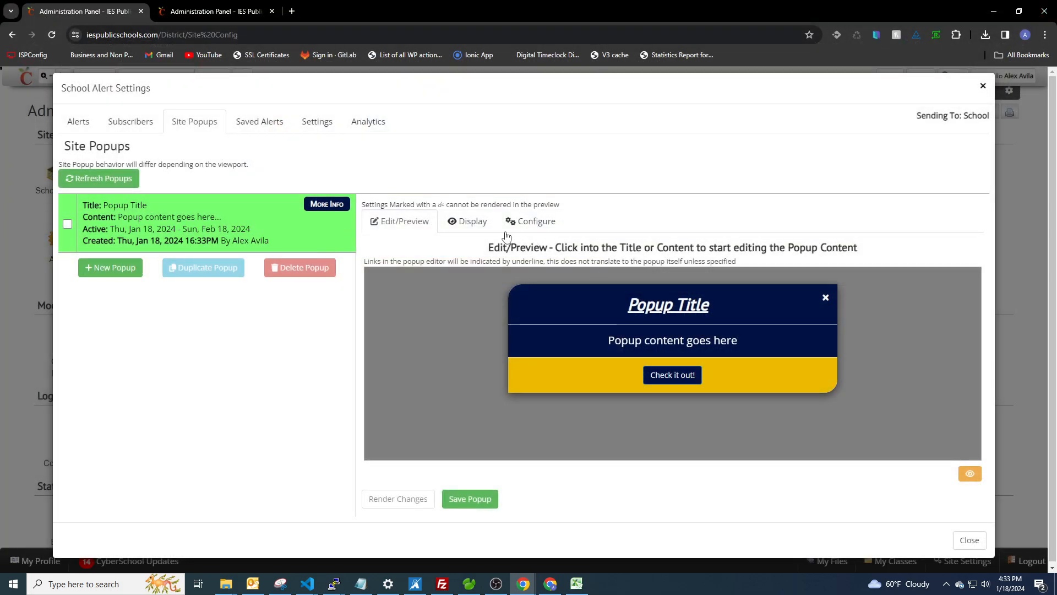
# Step: Return to the popup's display settings and show the Popup Animation options
pyautogui.click(468, 221)
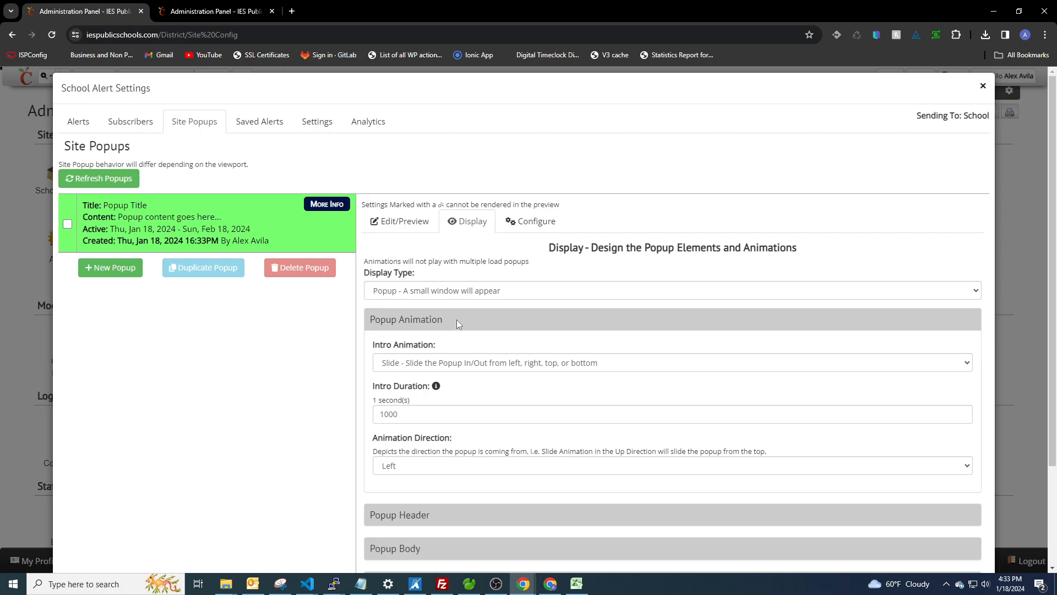
pyautogui.click(457, 319)
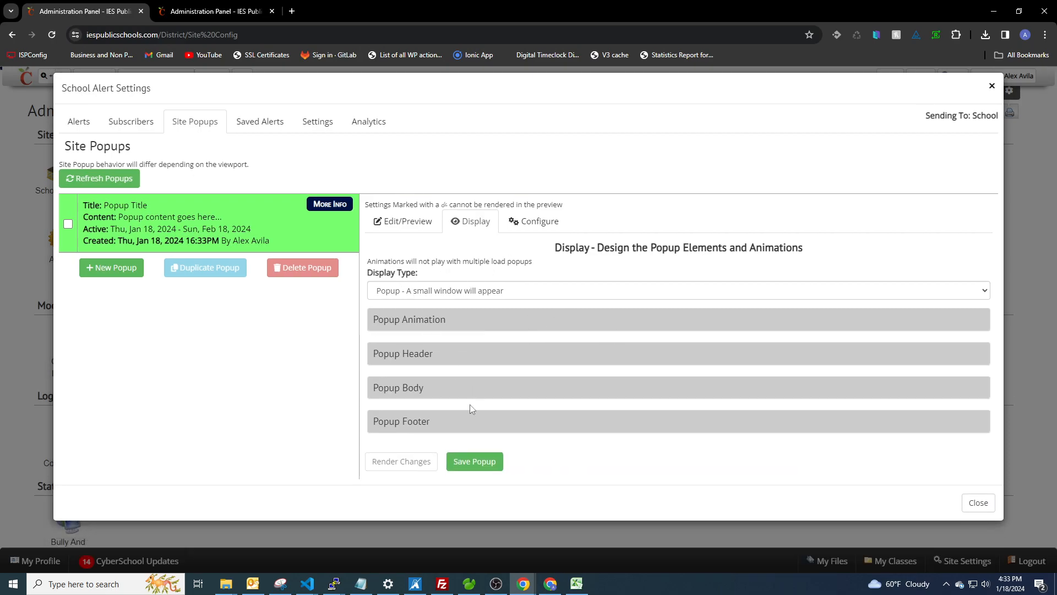
pyautogui.click(416, 223)
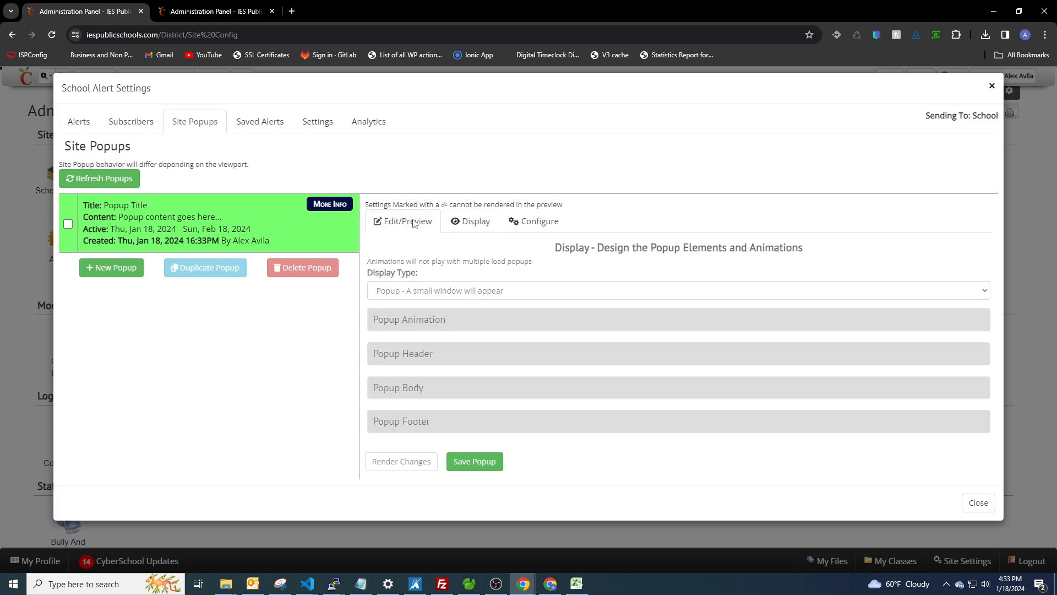
pyautogui.click(467, 223)
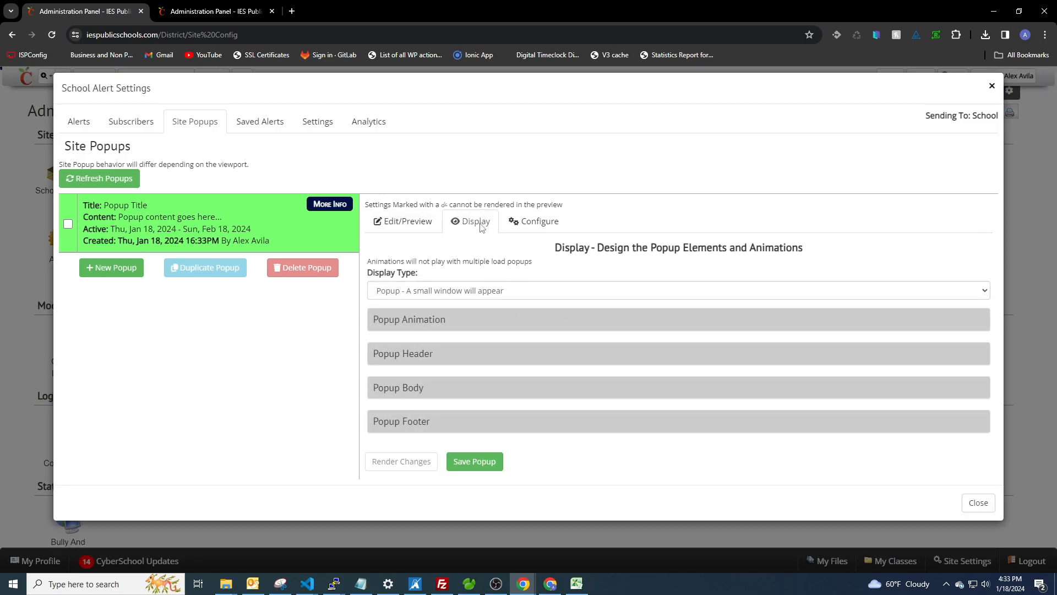
pyautogui.click(462, 330)
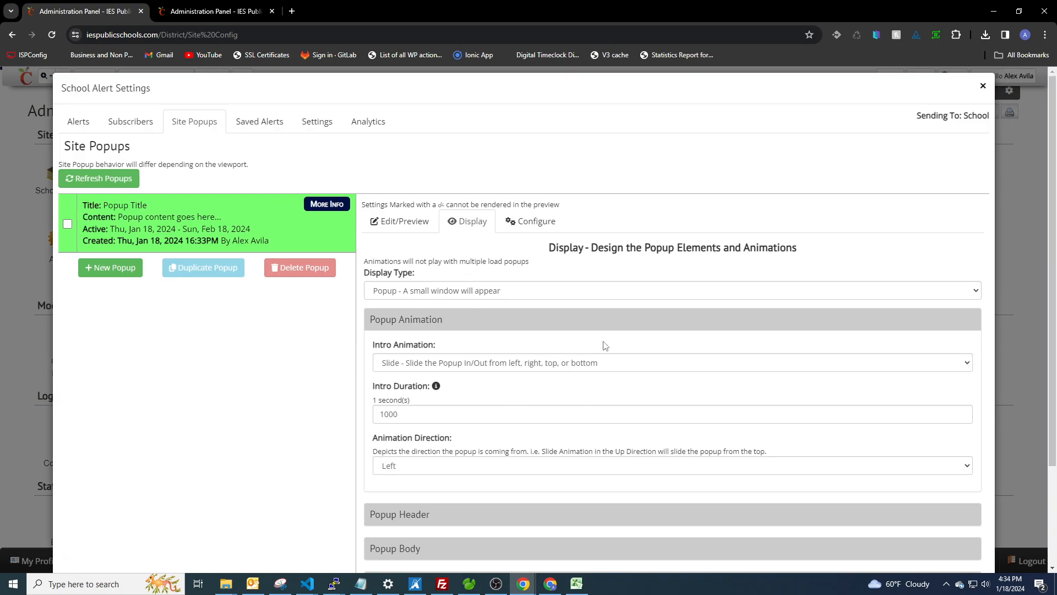